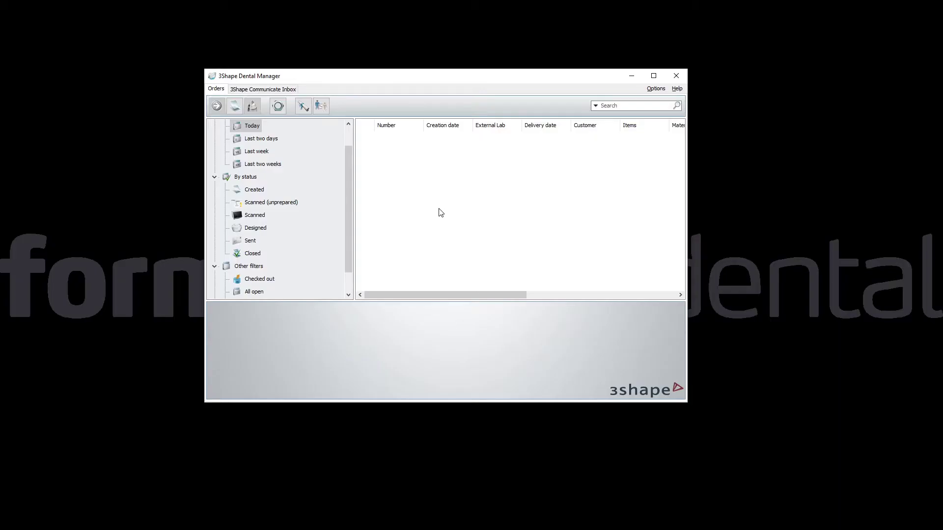
Create a new order and assign tooth 16 as a Zirkon coping
right_click(446, 215)
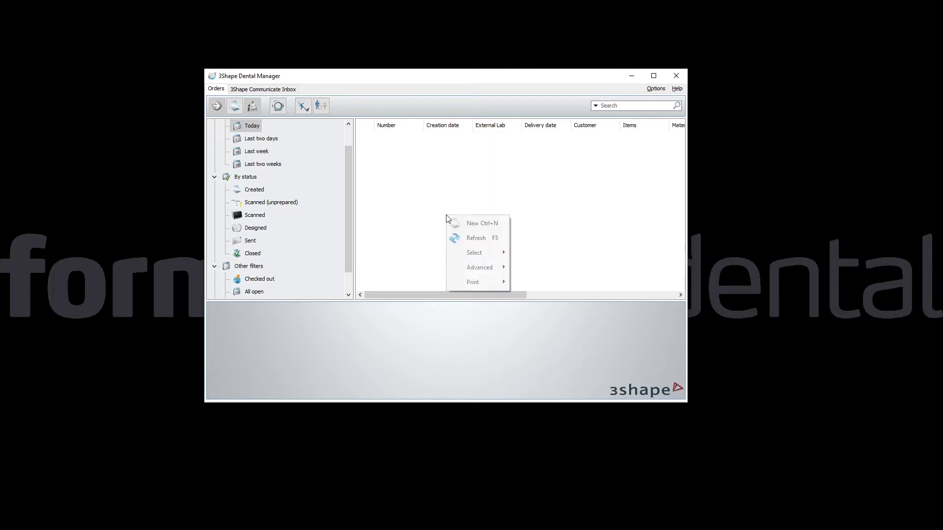
click(477, 223)
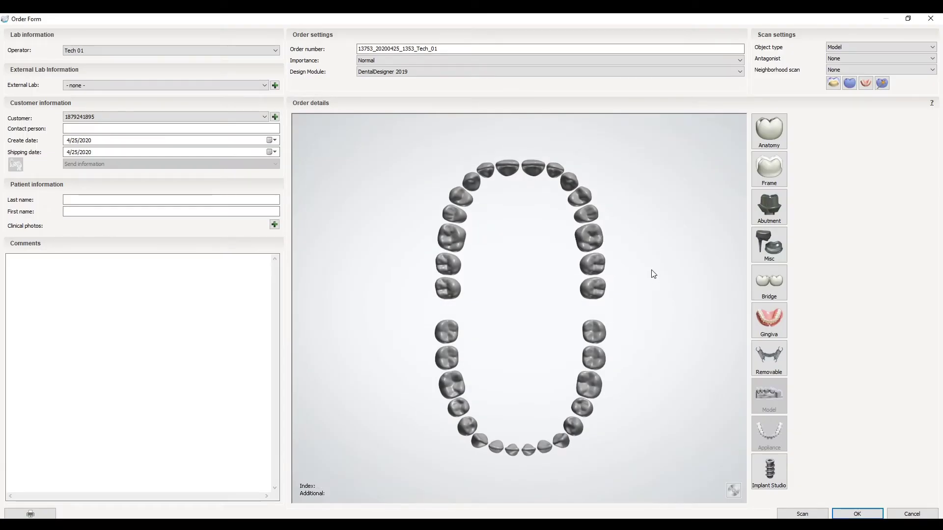
click(457, 246)
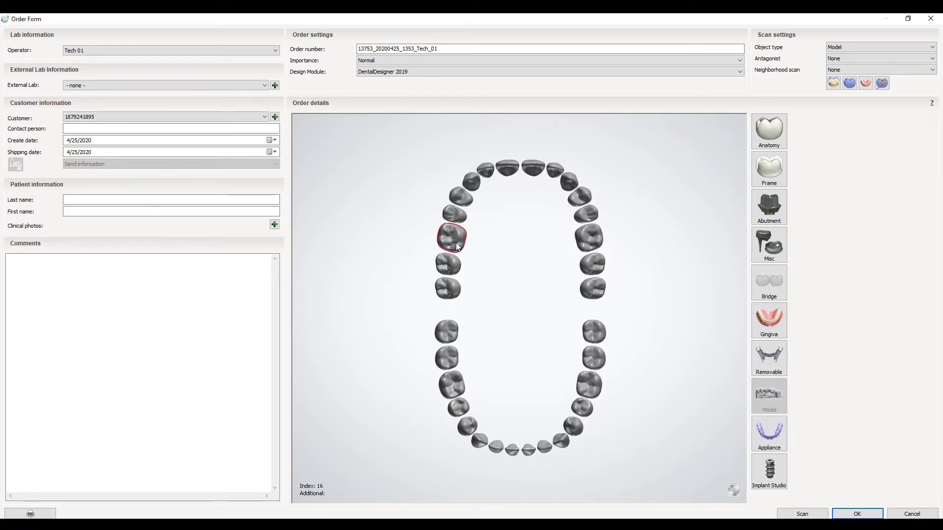
click(769, 169)
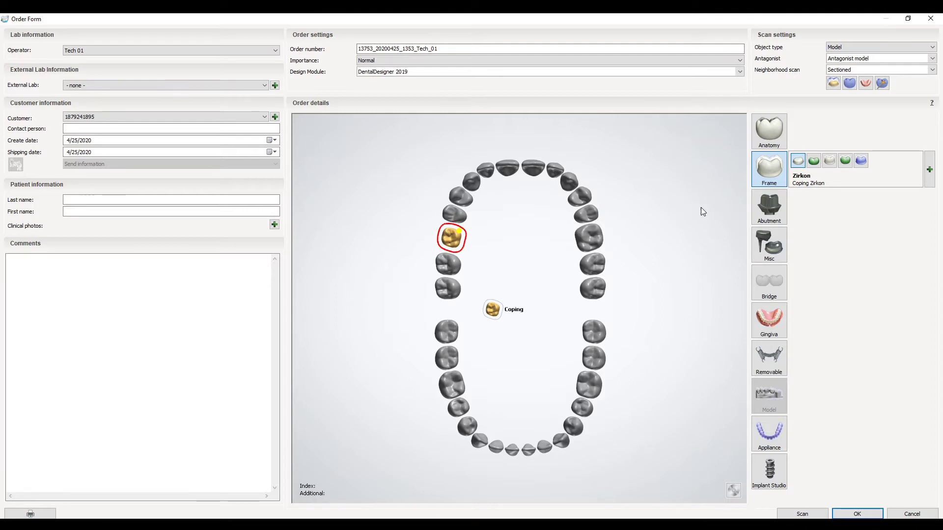
click(838, 50)
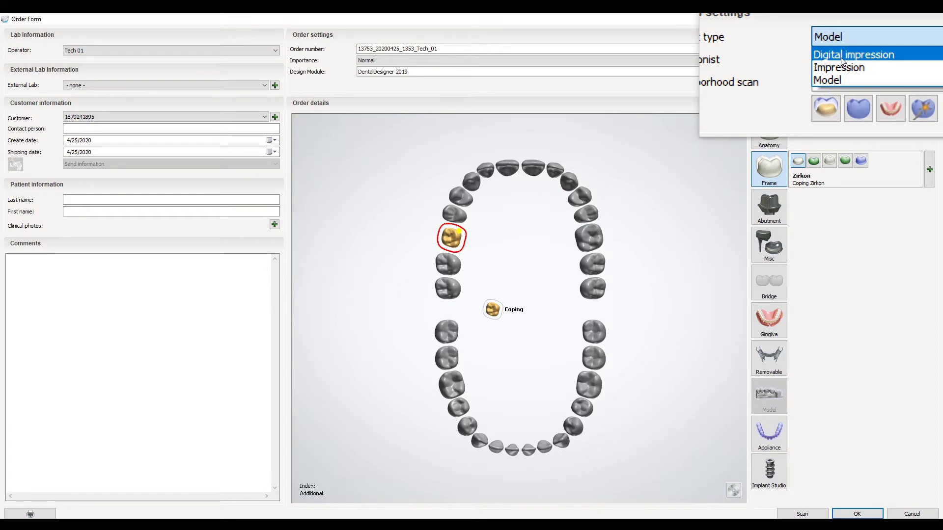
Set the object type to Digital impression and add a Formlabs printed model
click(842, 56)
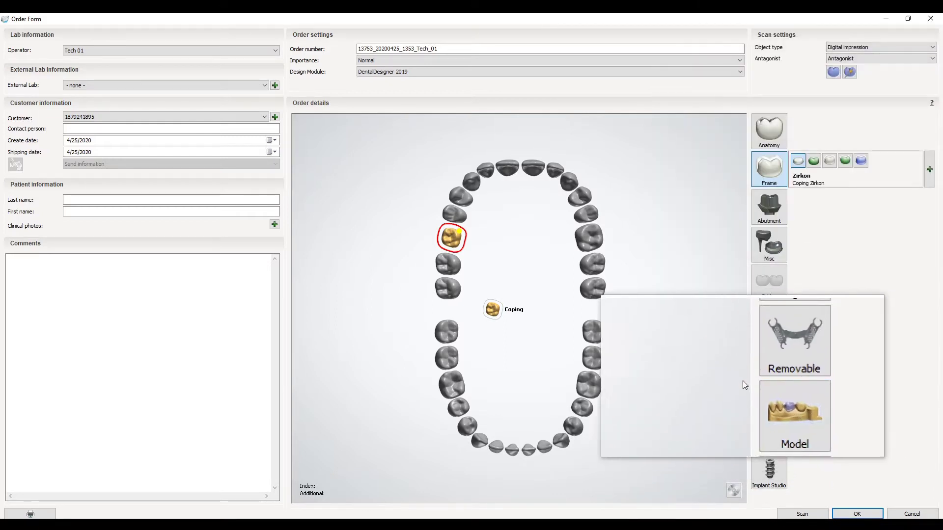
click(774, 388)
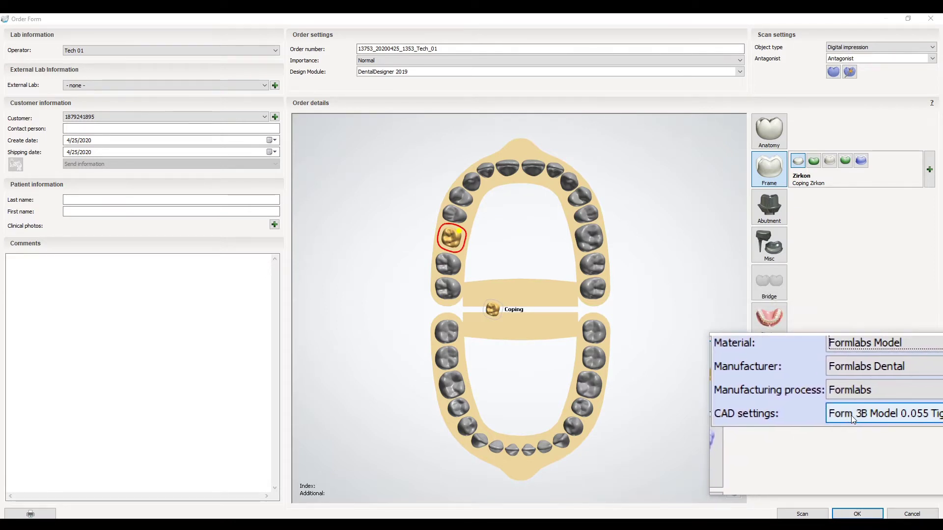
Keep Form 3B Model 0.055 Tight as the model's CAD setting and confirm the order
click(849, 416)
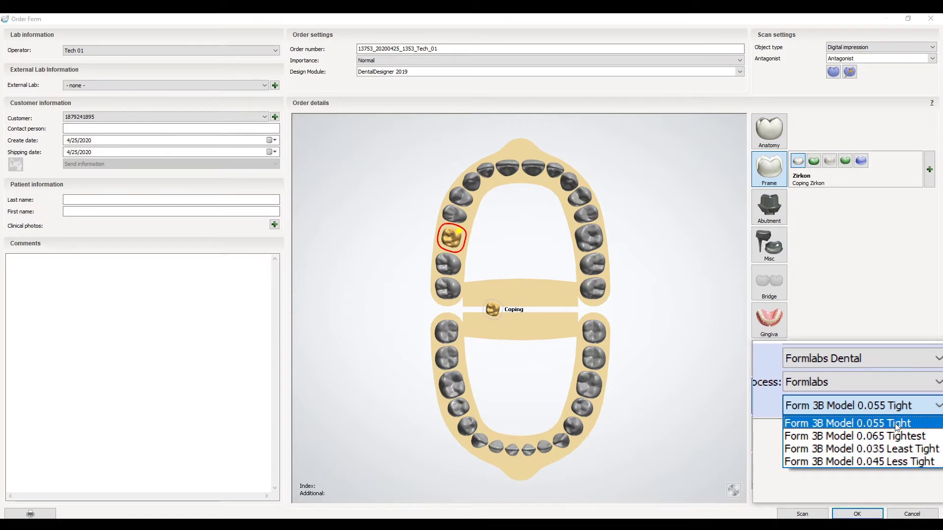
click(896, 423)
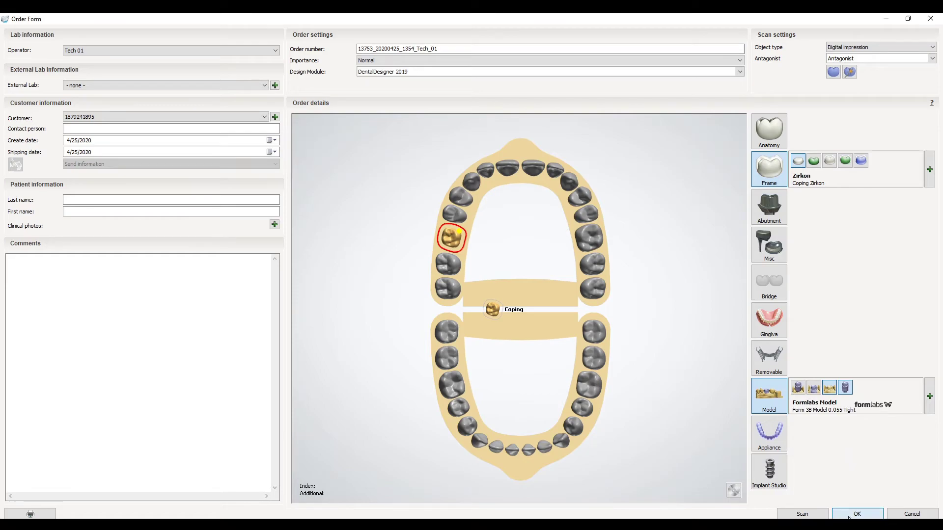
click(848, 515)
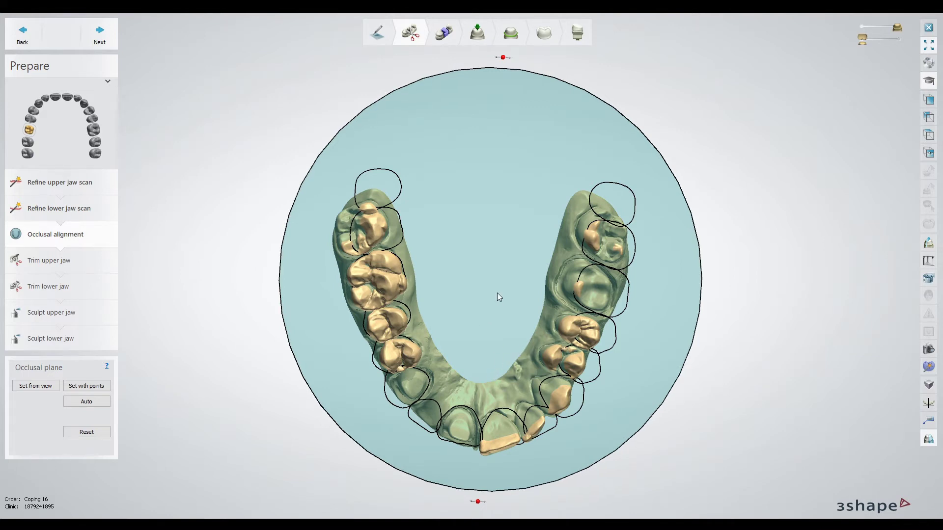
Shift the occlusal plane slightly to fit the jaw and tilt it a little
drag(497, 297, 490, 299)
drag(495, 59, 489, 60)
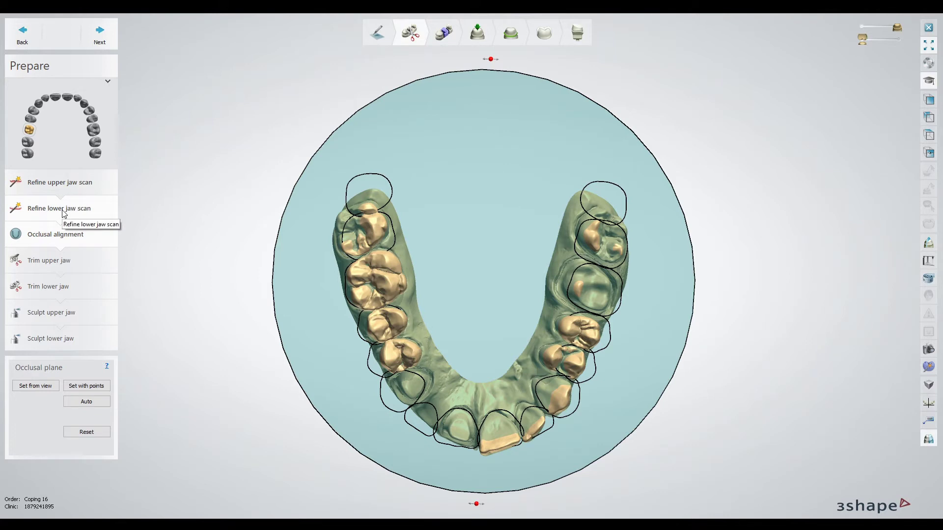
In Trim upper jaw, redraw the green trim line along the gum on the jaw's left side
click(51, 263)
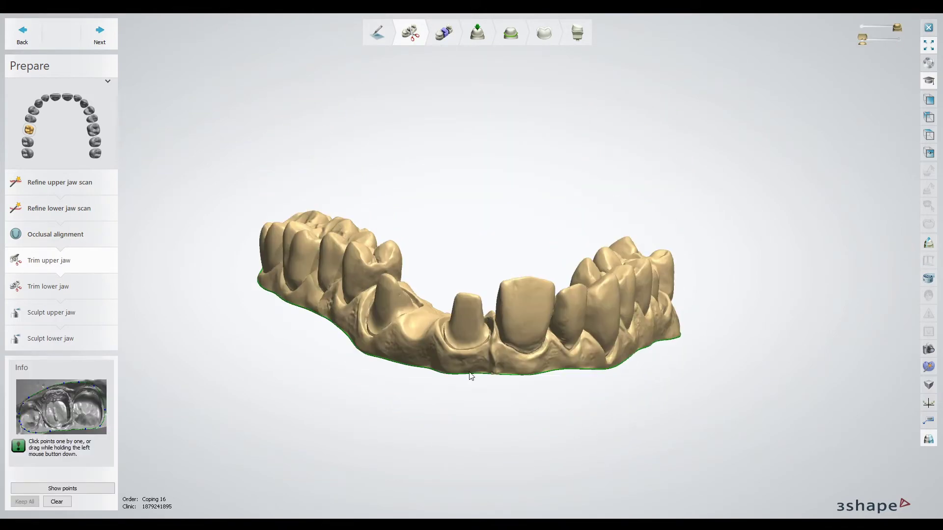
scroll(459, 363, up, 5)
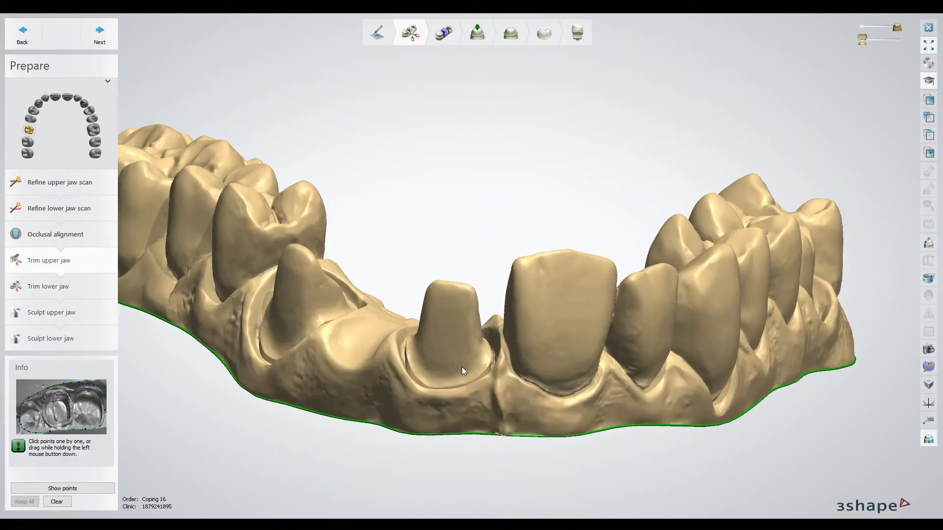
right_drag(469, 362, 434, 368)
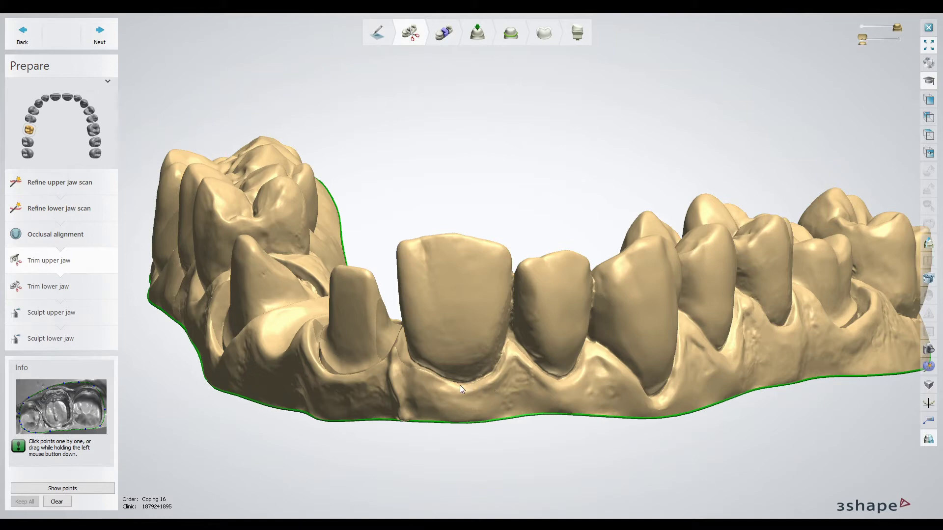
right_drag(460, 385, 427, 381)
scroll(278, 351, up, 3)
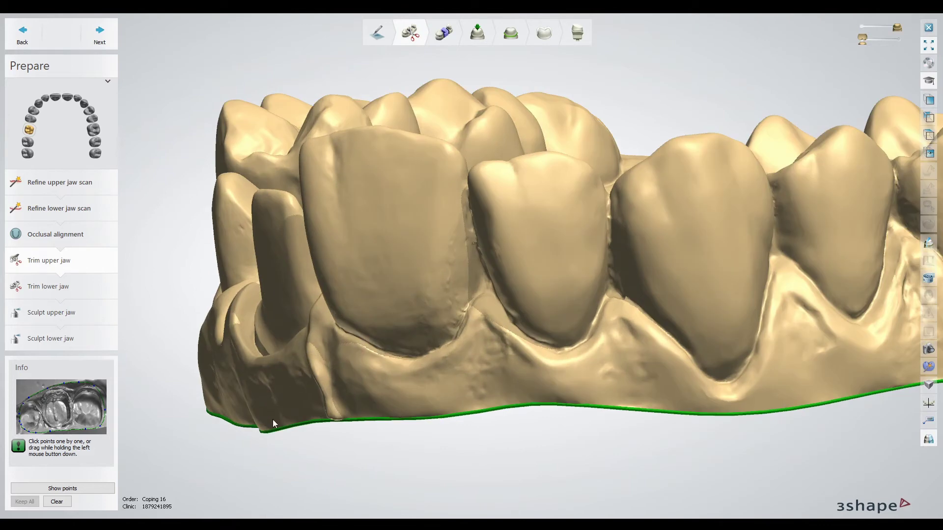
right_drag(273, 420, 446, 396)
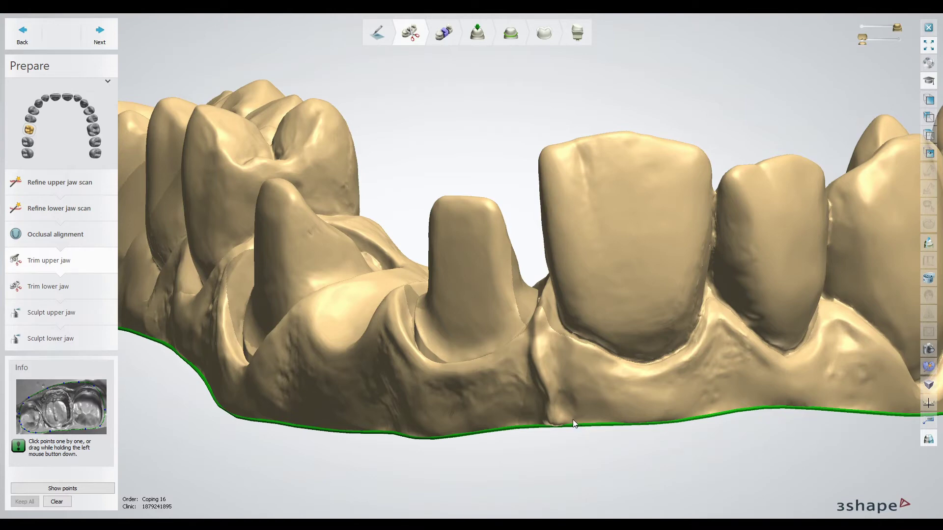
right_drag(566, 415, 604, 429)
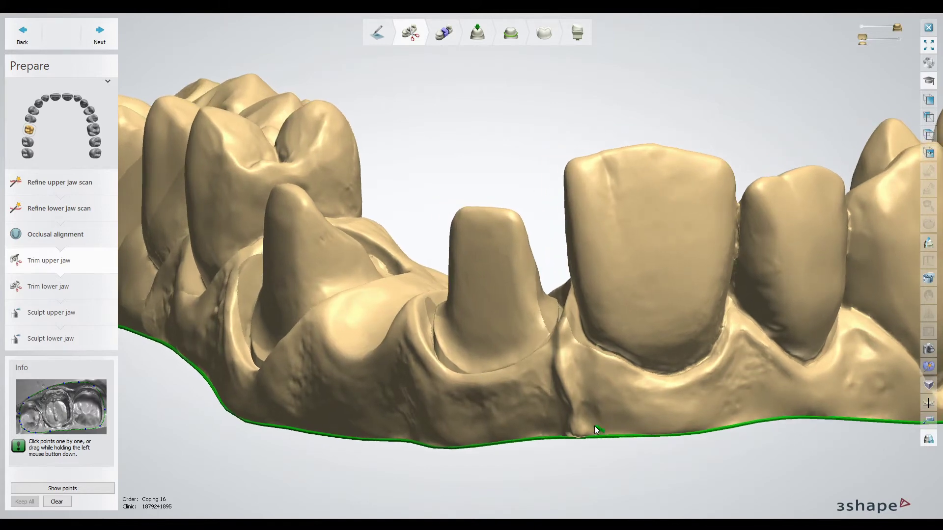
drag(496, 393, 440, 392)
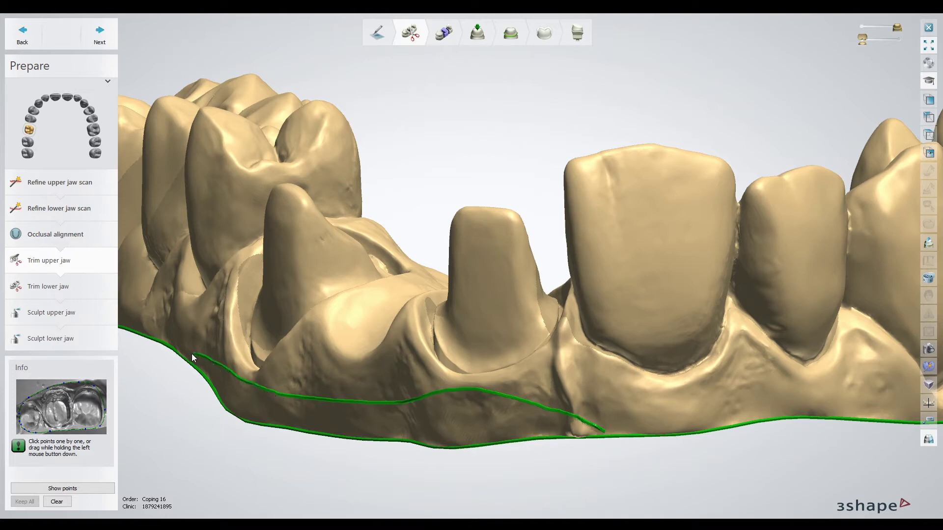
click(540, 449)
click(571, 418)
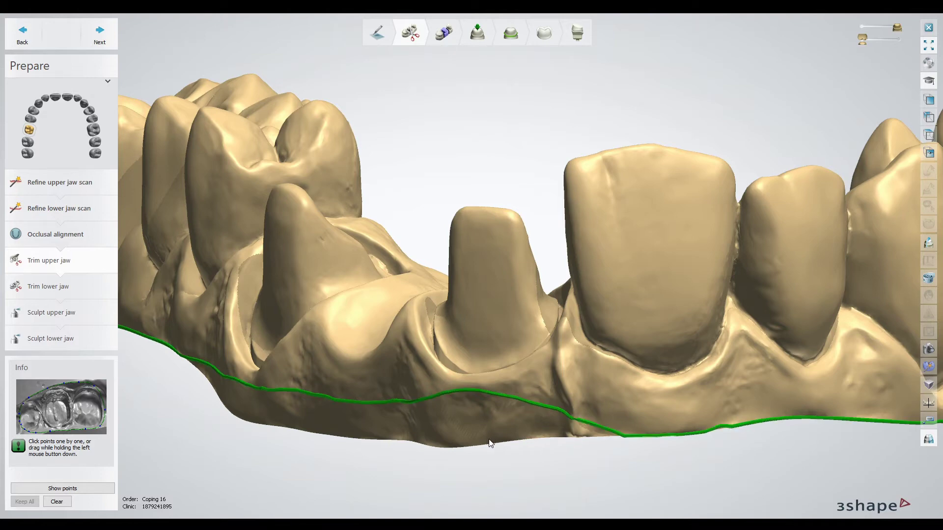
right_drag(488, 446, 553, 428)
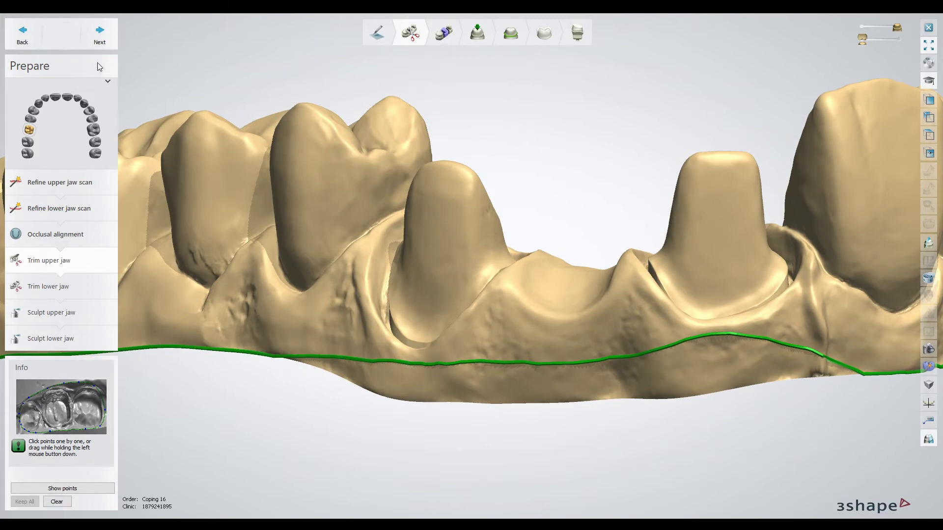
Advance past Trim lower jaw, Sculpt upper jaw and Sculpt lower jaw to Segmentation
click(100, 34)
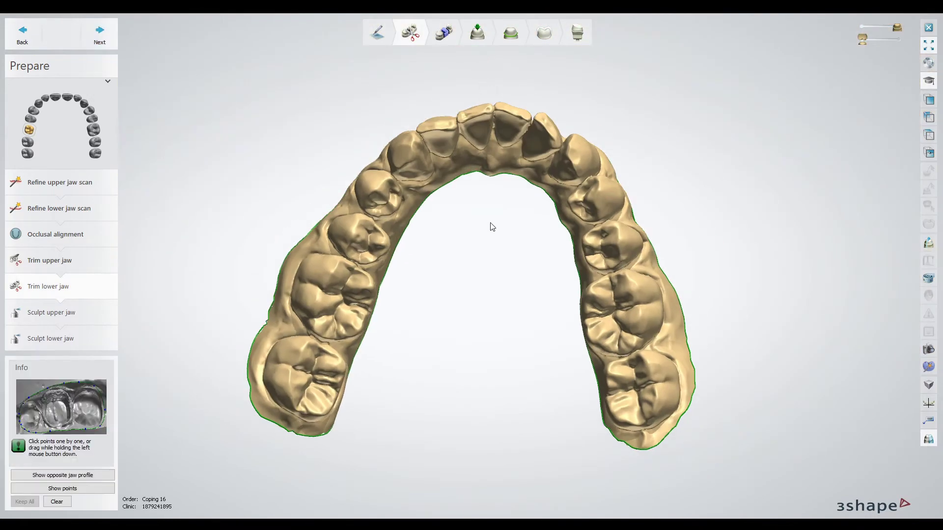
click(103, 32)
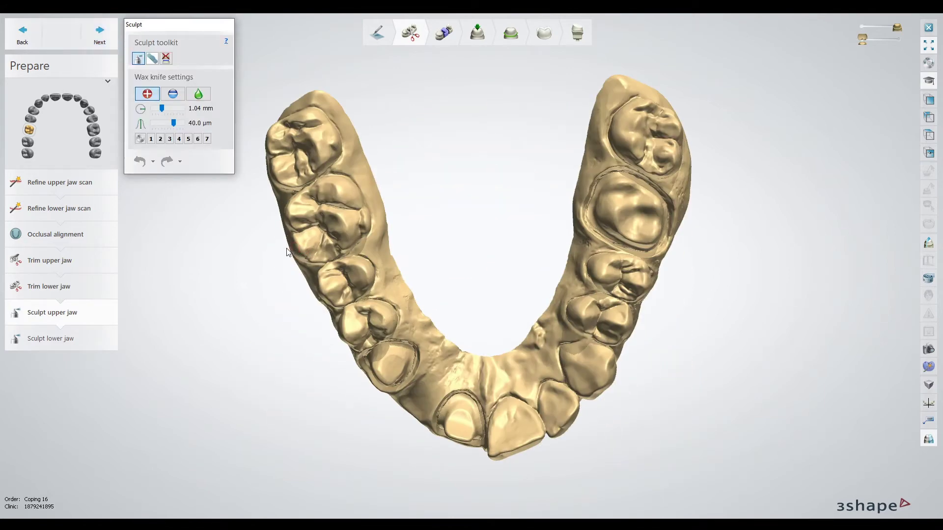
click(100, 34)
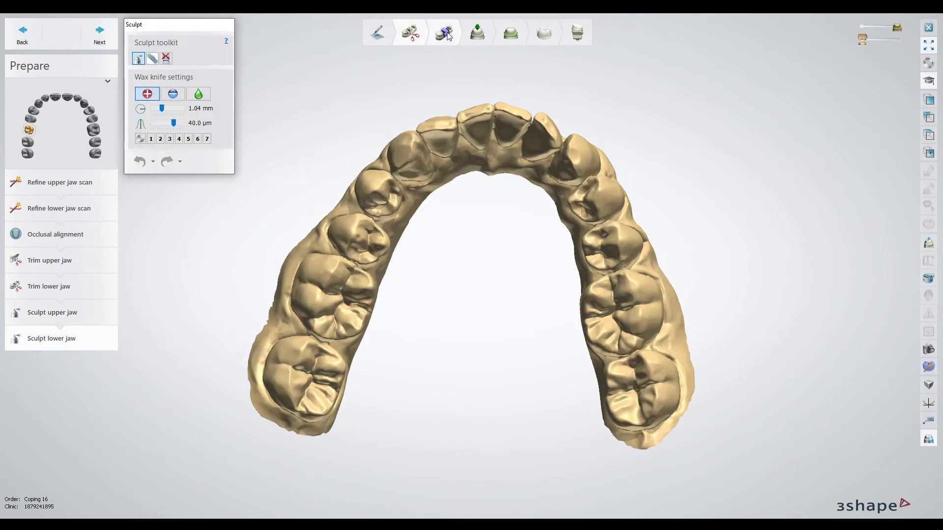
click(100, 34)
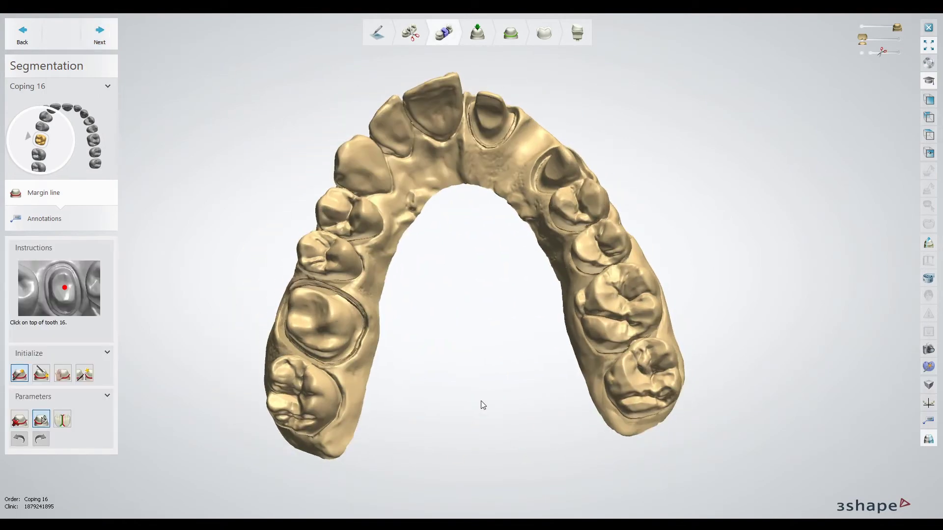
Zoom onto tooth 16's margin groove and choose the 'Click on margin' initialization
scroll(286, 326, up, 5)
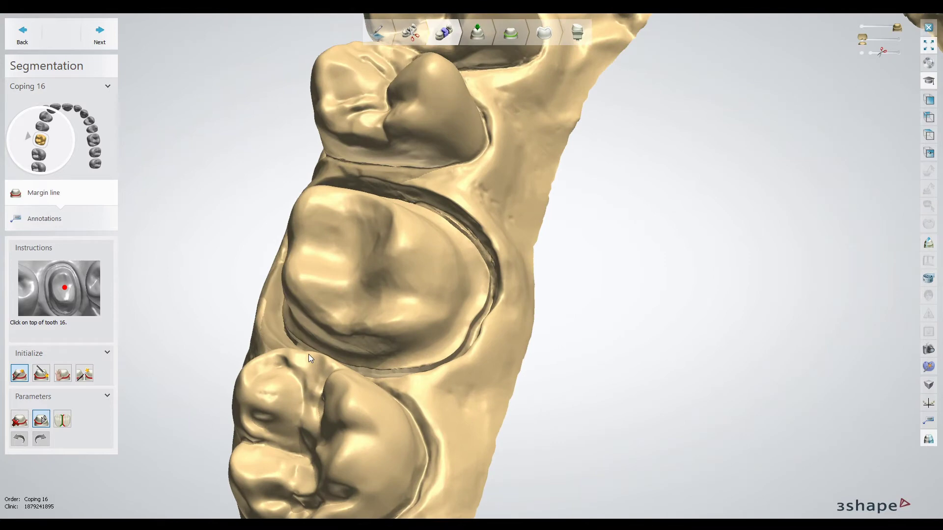
right_drag(308, 354, 400, 381)
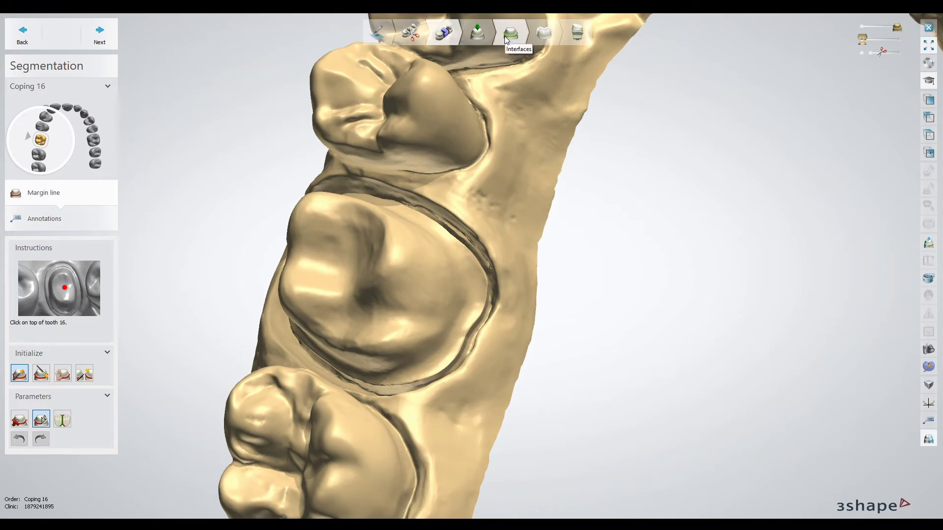
right_drag(468, 299, 423, 331)
scroll(432, 329, up, 3)
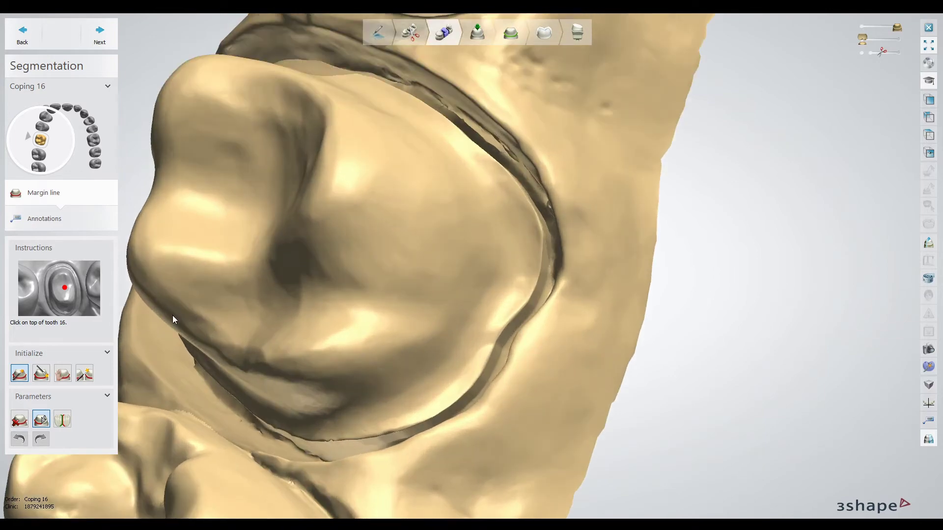
right_drag(452, 368, 453, 371)
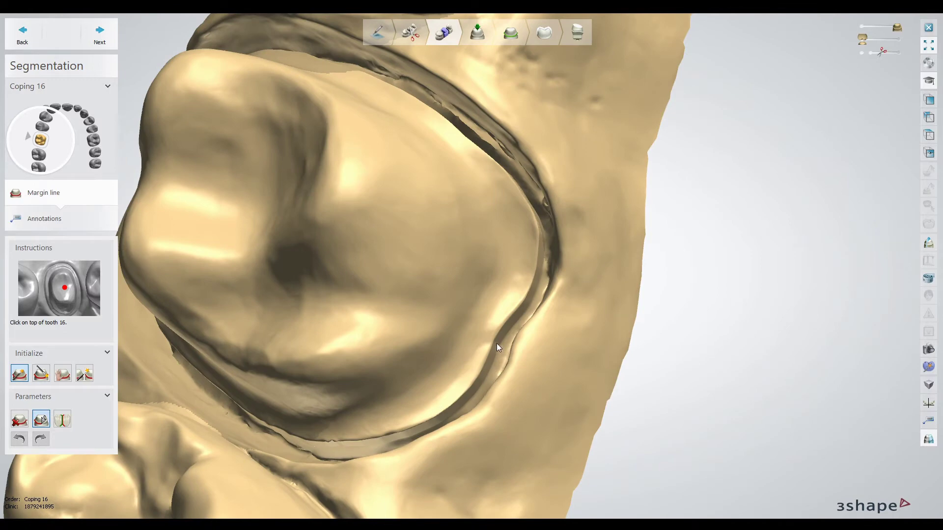
right_drag(456, 418, 346, 365)
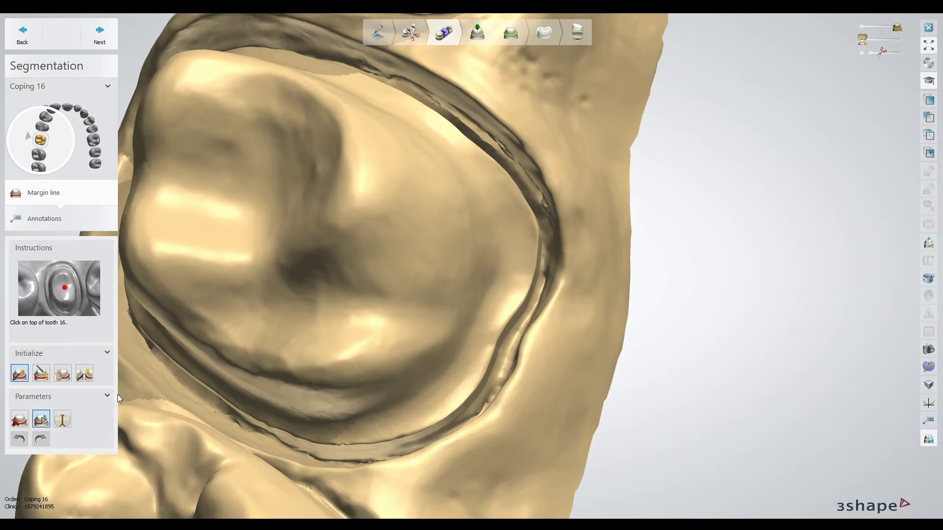
click(41, 373)
mouse_move(485, 393)
right_down()
mouse_move(474, 390)
mouse_move(501, 394)
mouse_move(474, 393)
right_up()
scroll(471, 395, up, 2)
scroll(491, 397, down, 2)
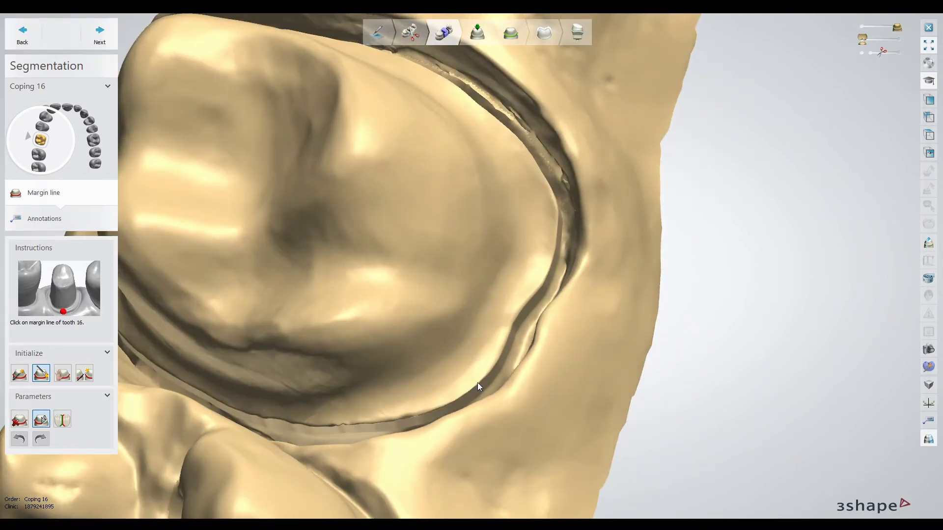
Detect tooth 16's margin line from a click on its groove, then adjust one point
click(21, 374)
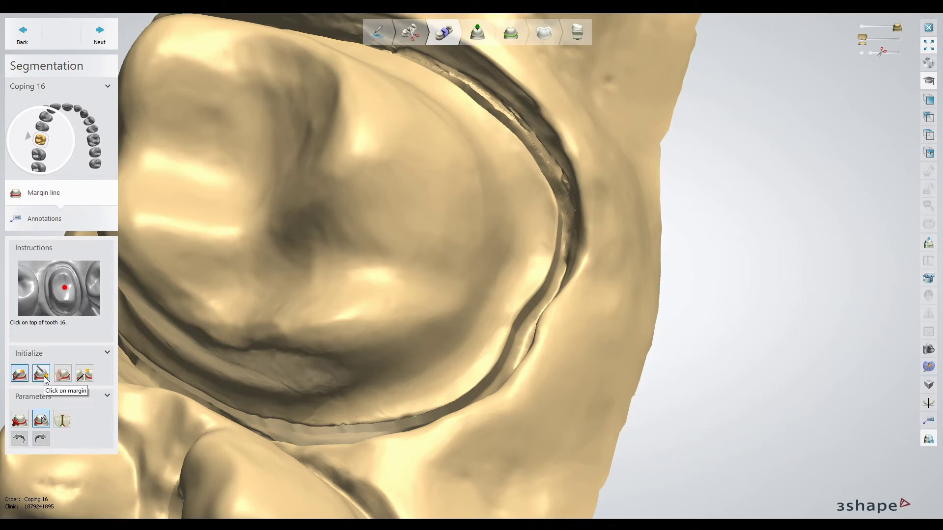
click(42, 374)
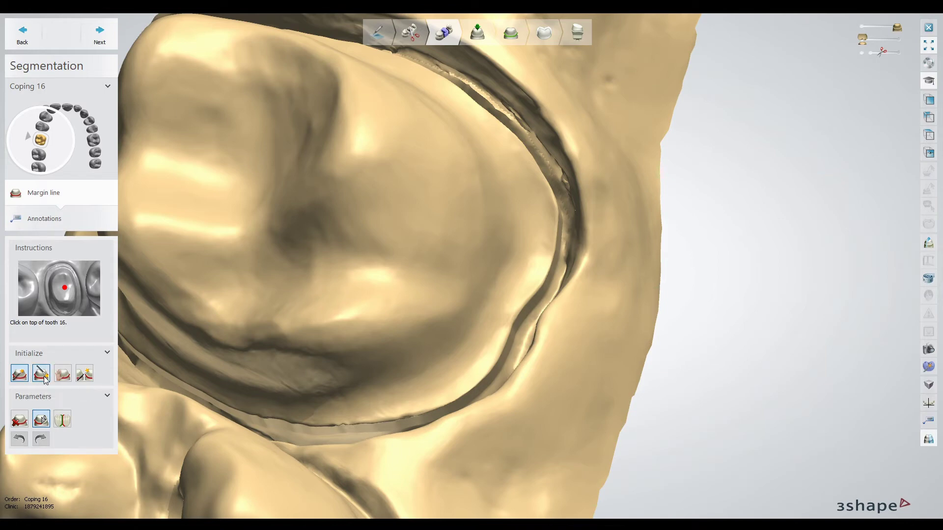
click(460, 399)
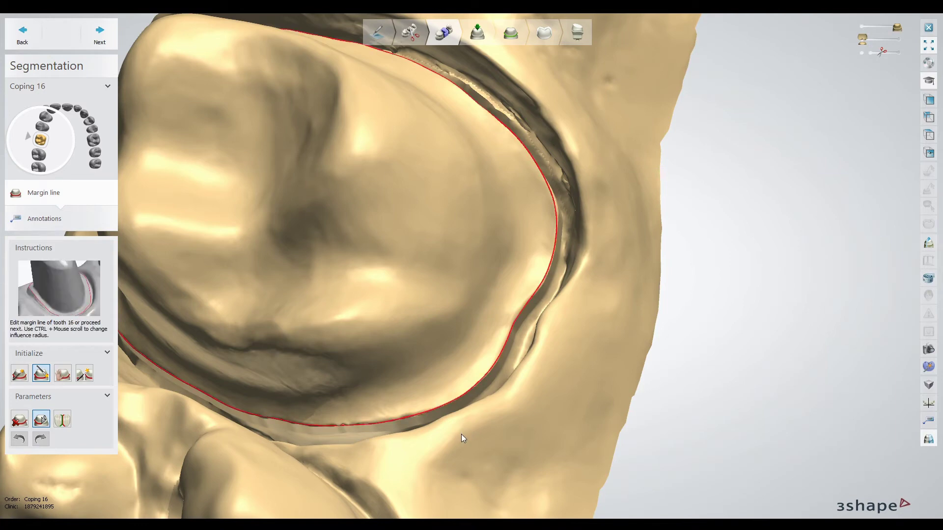
scroll(542, 282, up, 5)
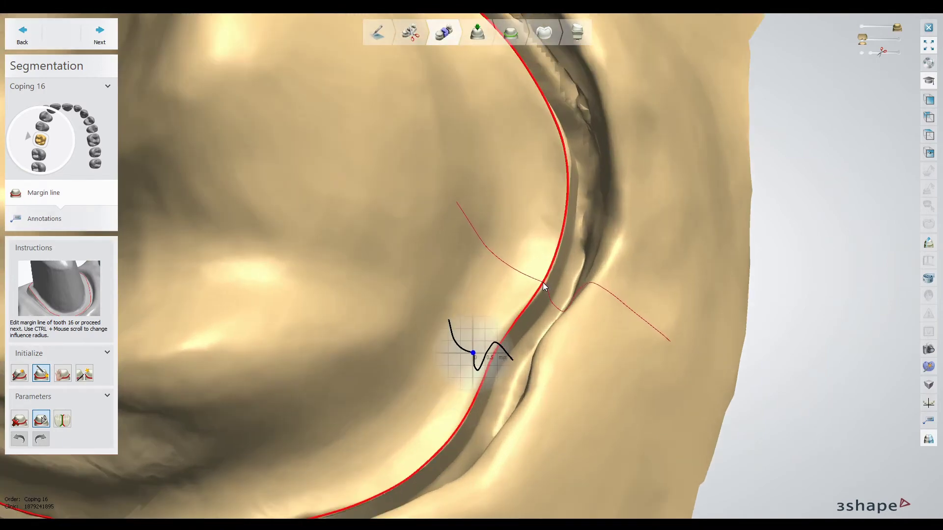
click(544, 287)
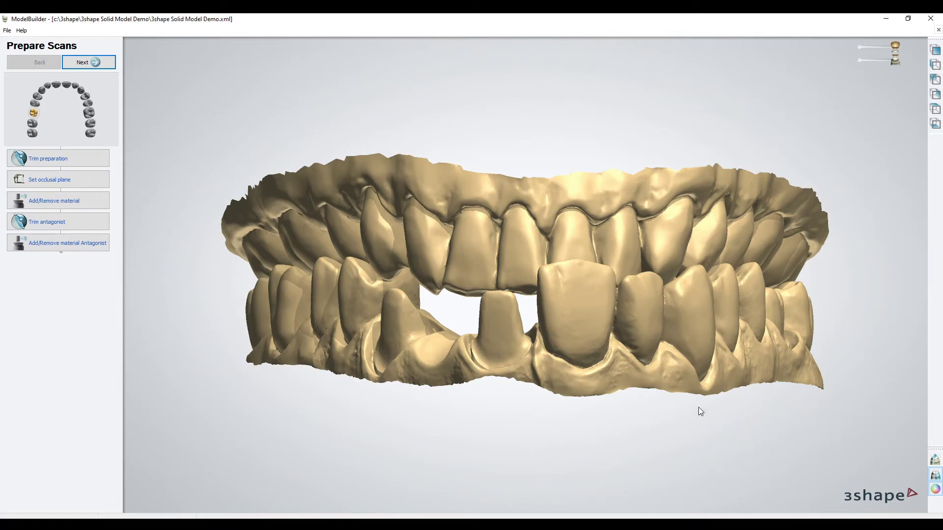
Set and accept the occlusal plane for the jaw scans, then advance to Section scan
right_drag(698, 403, 610, 401)
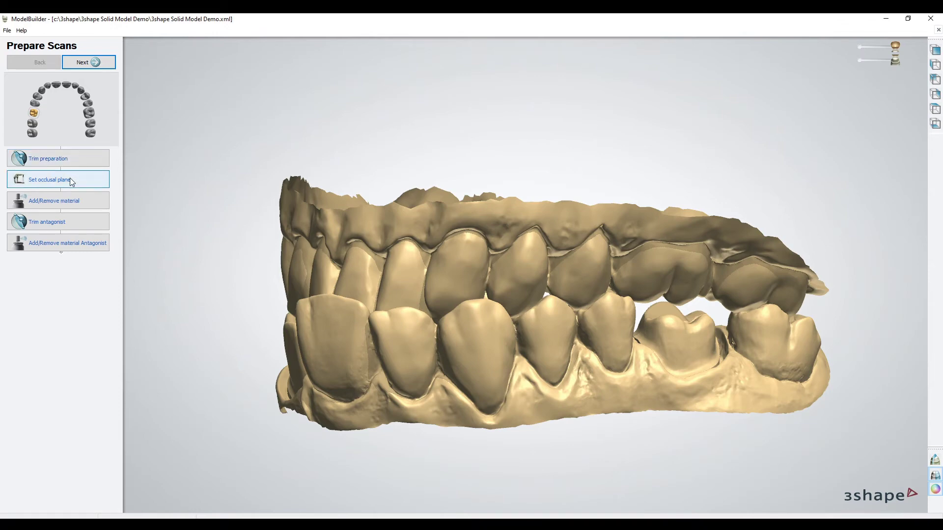
click(71, 180)
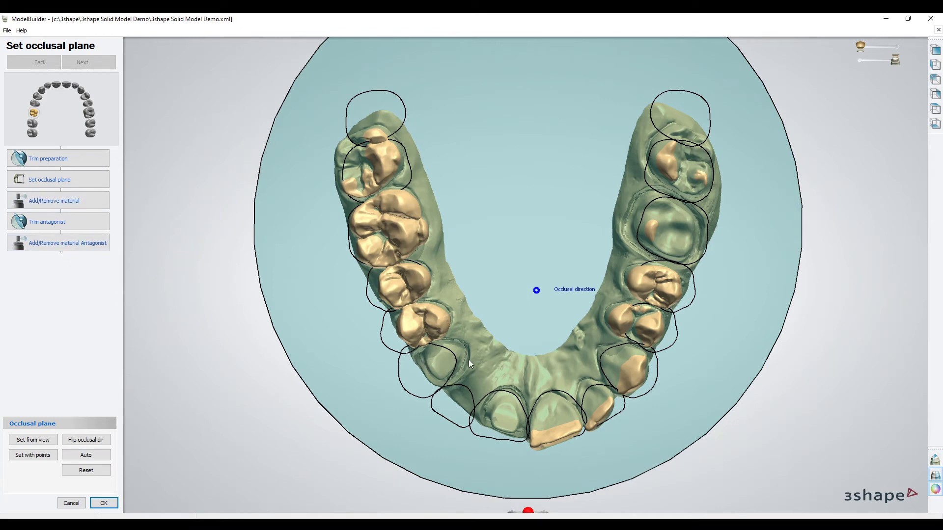
click(104, 503)
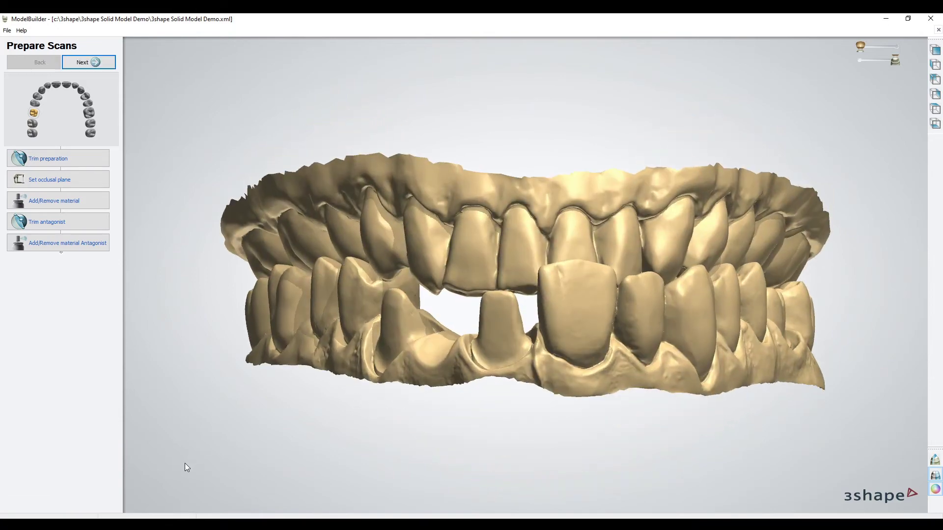
click(84, 63)
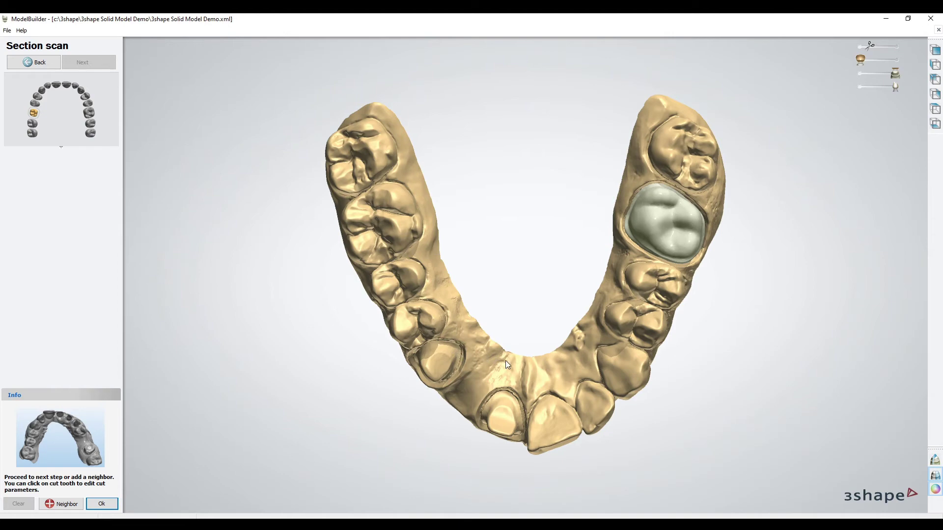
Accept tooth 16's section, its generated die and the die insertion direction
mouse_move(485, 360)
right_down()
mouse_move(455, 355)
mouse_move(494, 326)
mouse_move(479, 351)
right_up()
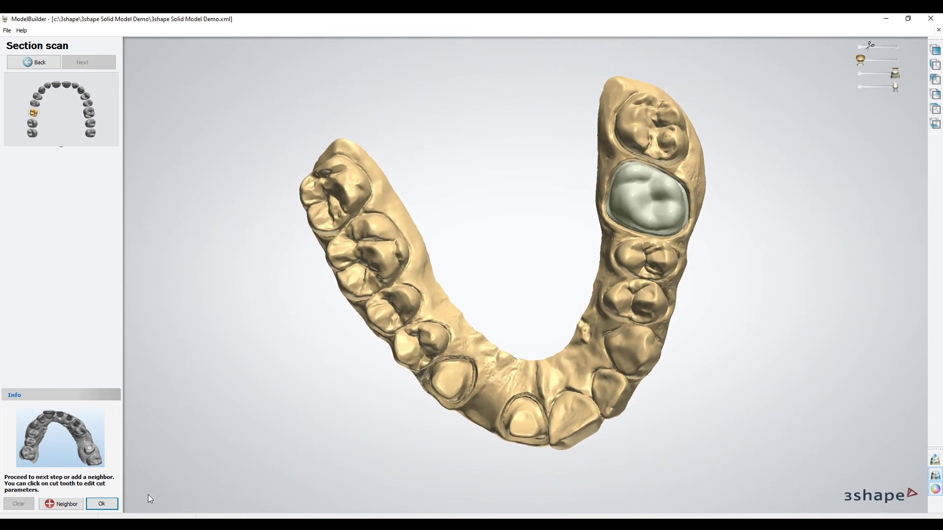
click(102, 504)
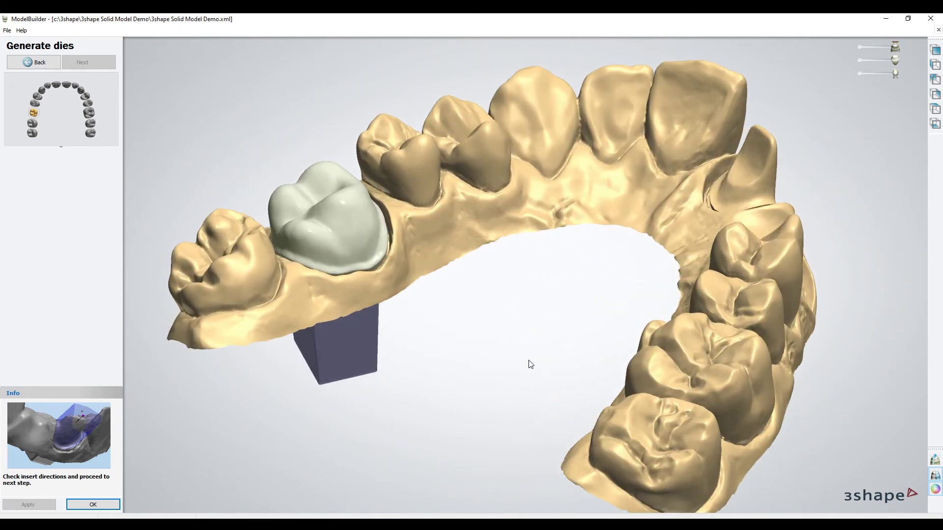
click(93, 505)
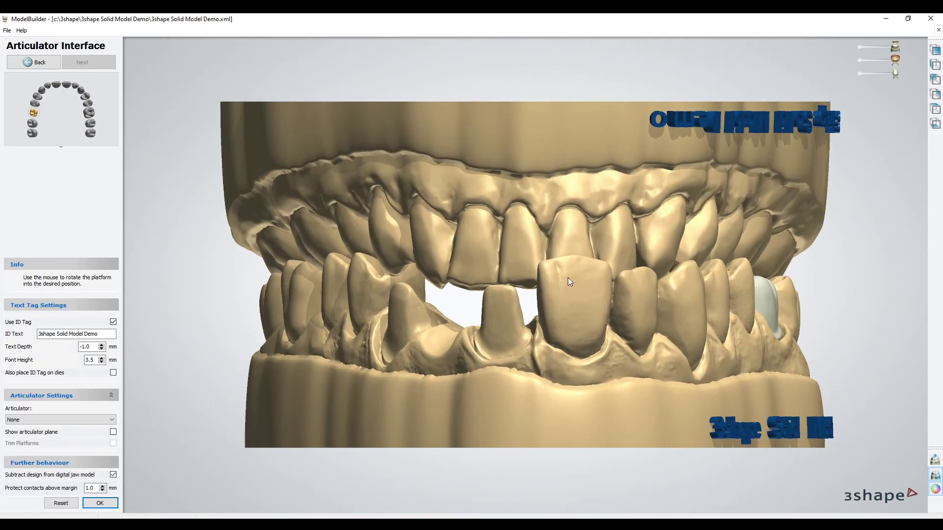
Keep the '3shape Solid Model Demo' ID tag and its text depth, with articulator None, and build the model
mouse_move(567, 278)
right_down()
mouse_move(613, 290)
mouse_move(566, 289)
mouse_move(575, 293)
right_up()
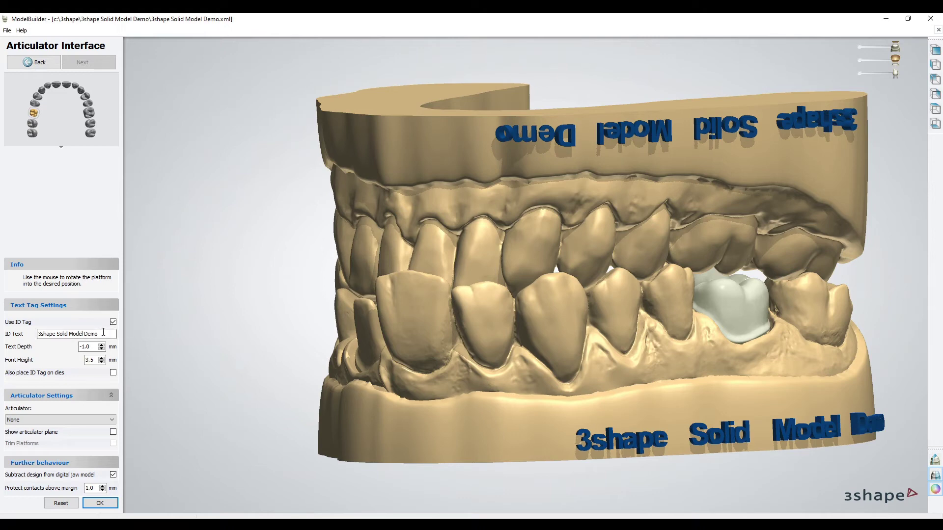
drag(111, 335, 36, 339)
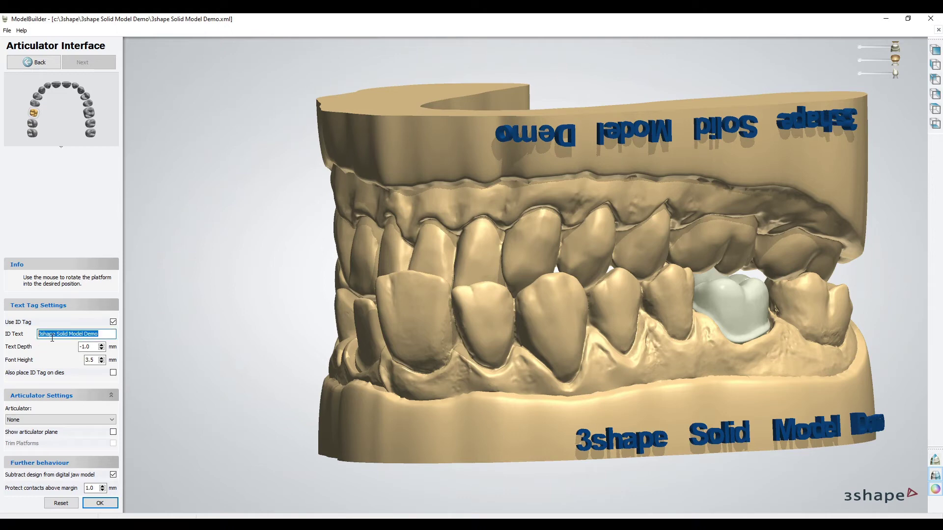
click(53, 335)
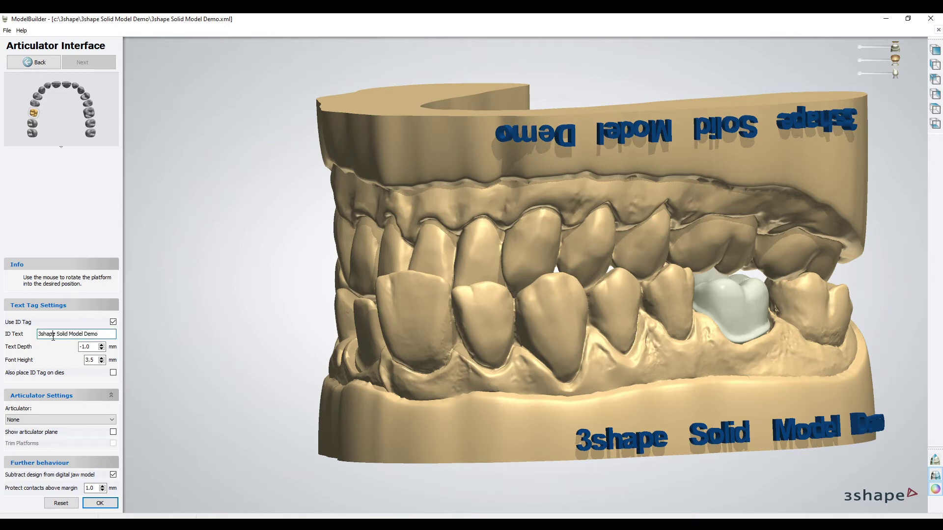
drag(97, 334, 29, 341)
click(95, 348)
drag(95, 349, 78, 348)
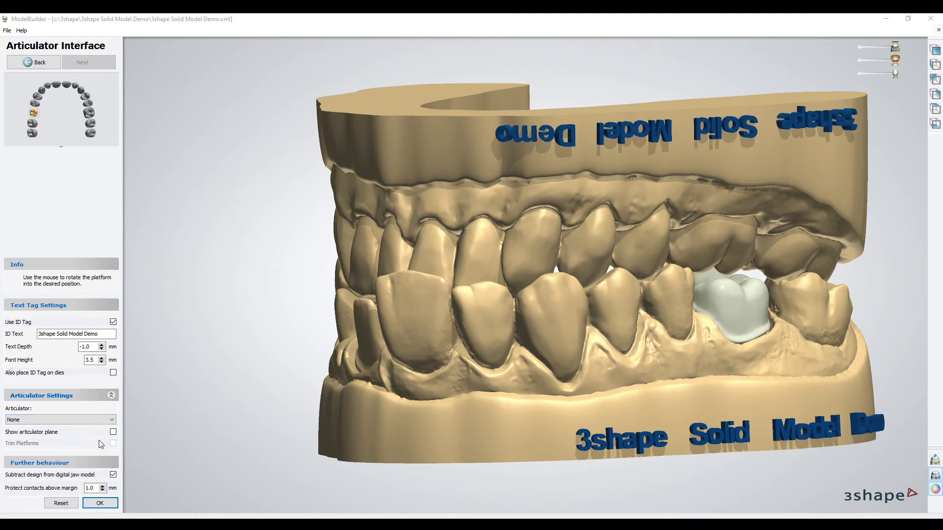
click(100, 504)
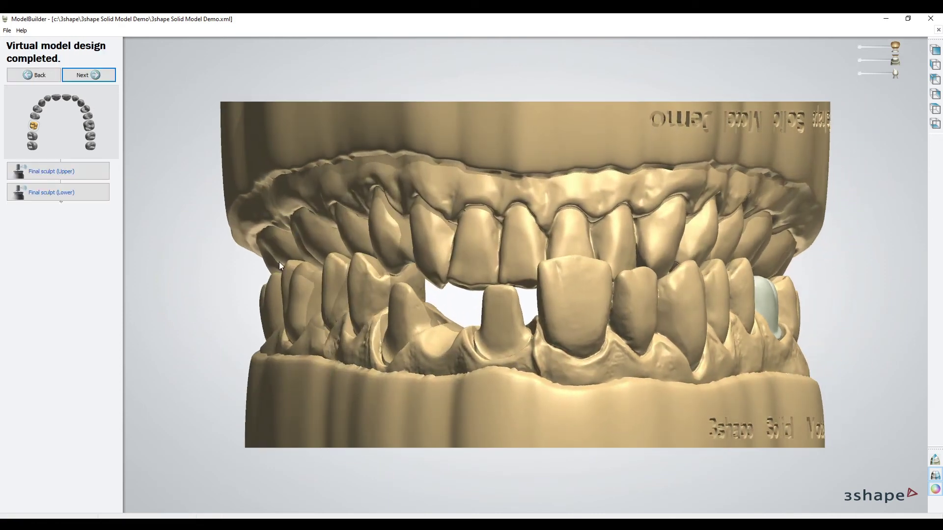
Rotate the finished model to an oblique side view to inspect the embossed ID text on both bases
right_drag(402, 285, 352, 289)
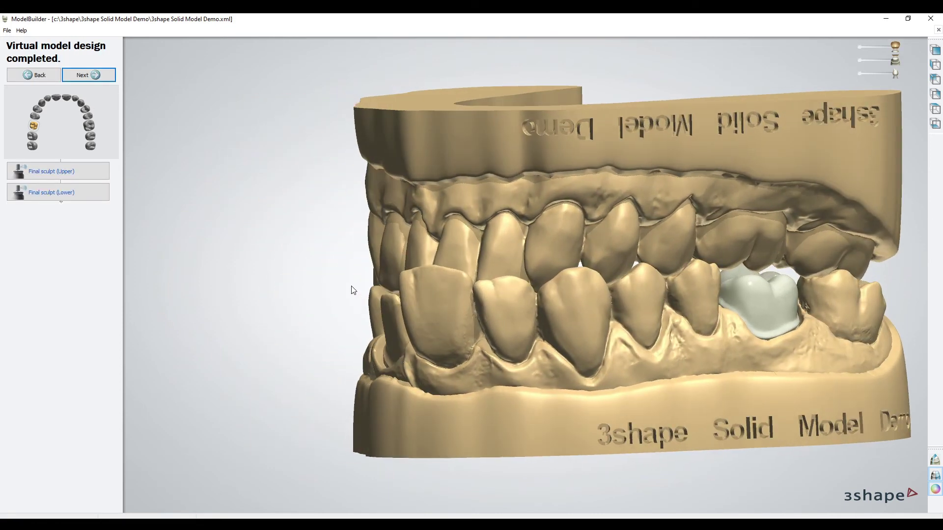
In Final sculpt (Lower), draw a cut plane across the whole upper base and subtract it to flatten the top
click(68, 191)
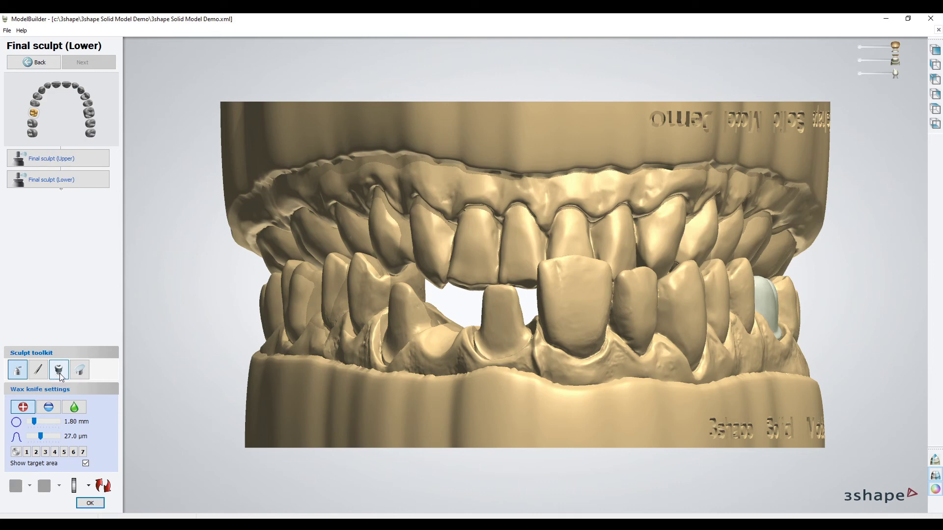
click(80, 370)
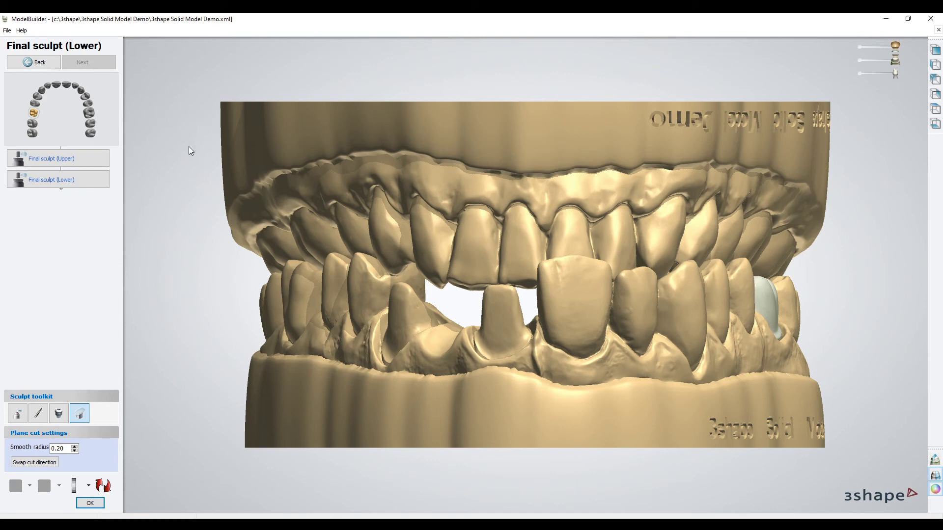
drag(220, 147, 887, 145)
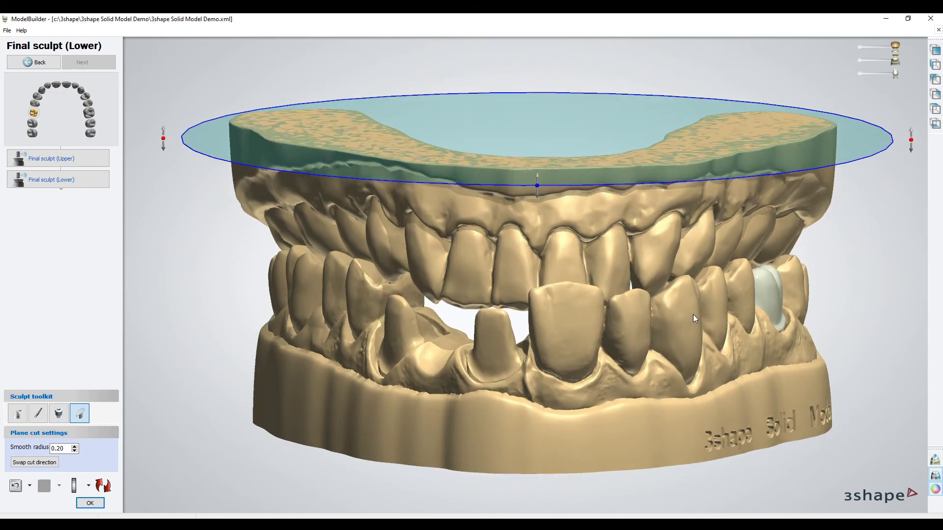
right_drag(693, 318, 661, 311)
right_drag(409, 291, 446, 240)
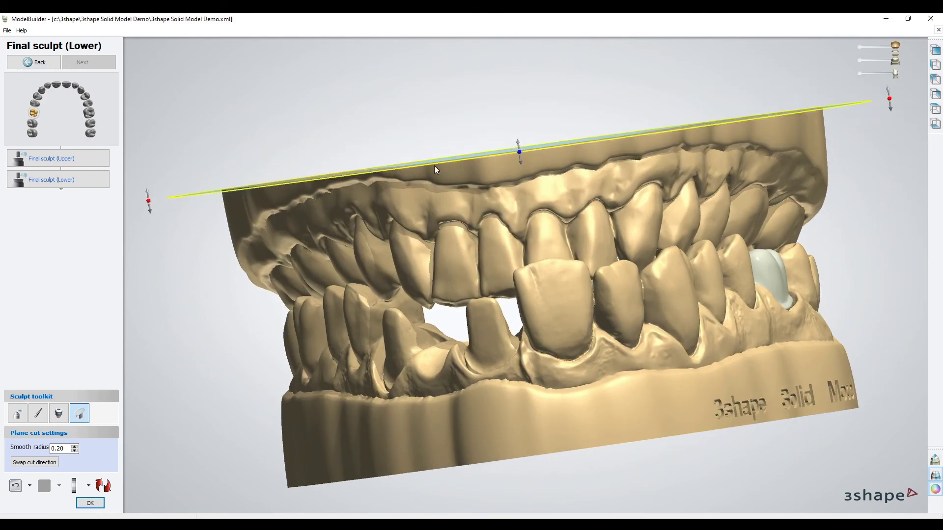
right_drag(435, 168, 439, 175)
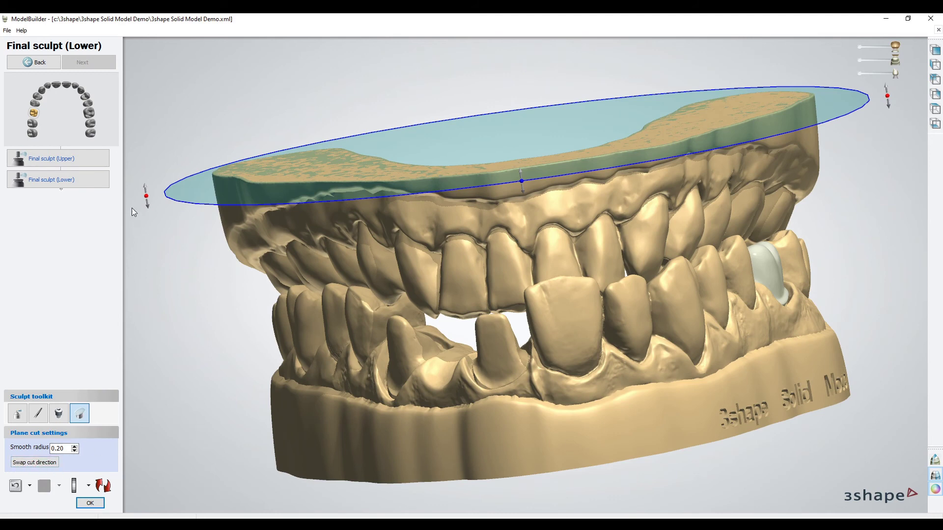
click(91, 506)
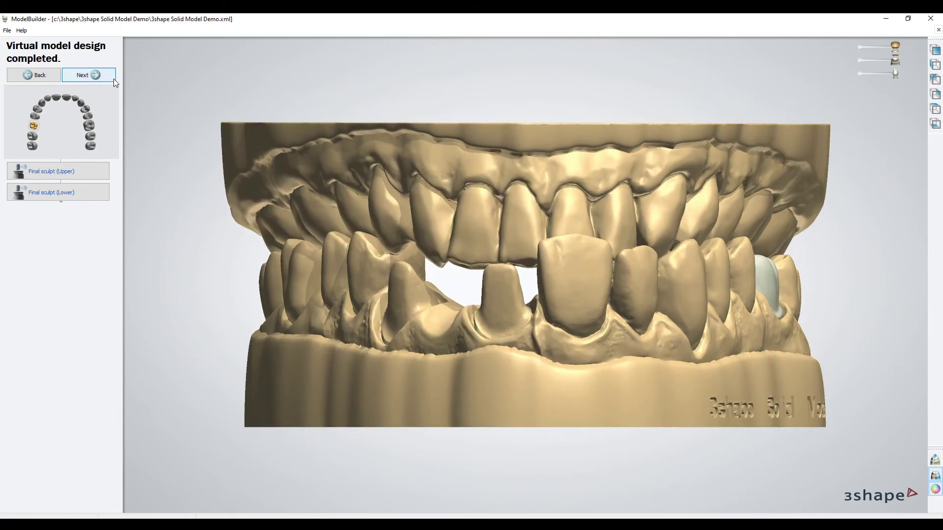
Inspect the lower arch preparations, then proceed to prepare the unsectioned model and close ModelBuilder
right_drag(374, 206, 562, 403)
scroll(440, 350, up, 3)
scroll(395, 361, down, 5)
scroll(563, 402, down, 2)
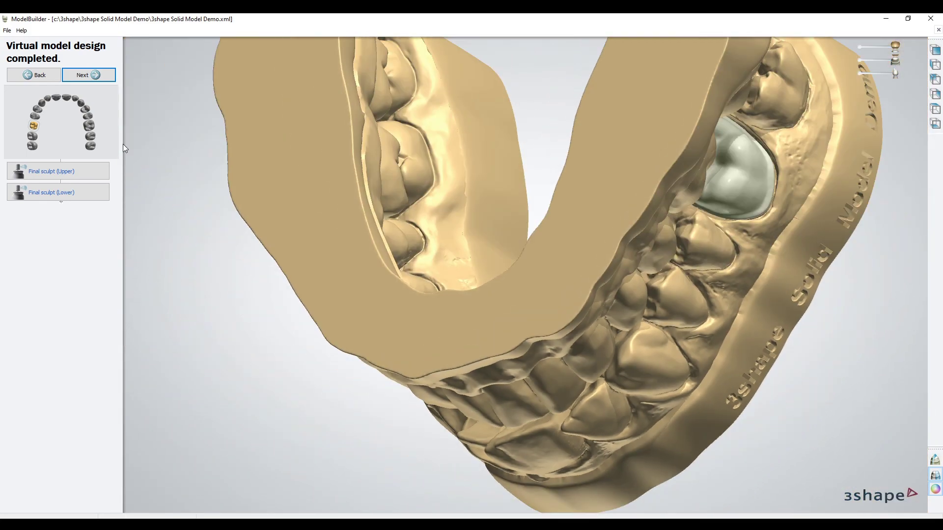
click(103, 72)
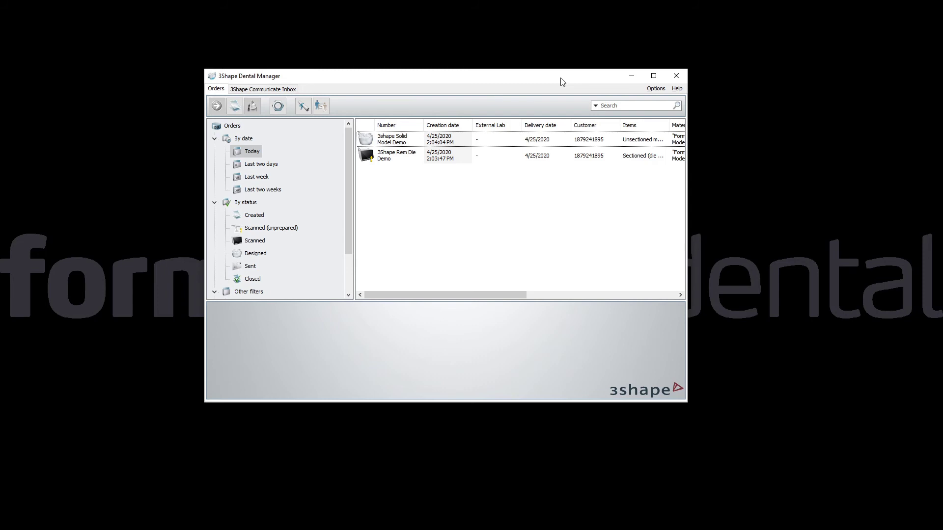
Generate CAM output for the 3shape Solid Model Demo order via Advanced > Generate CAM Output
click(413, 143)
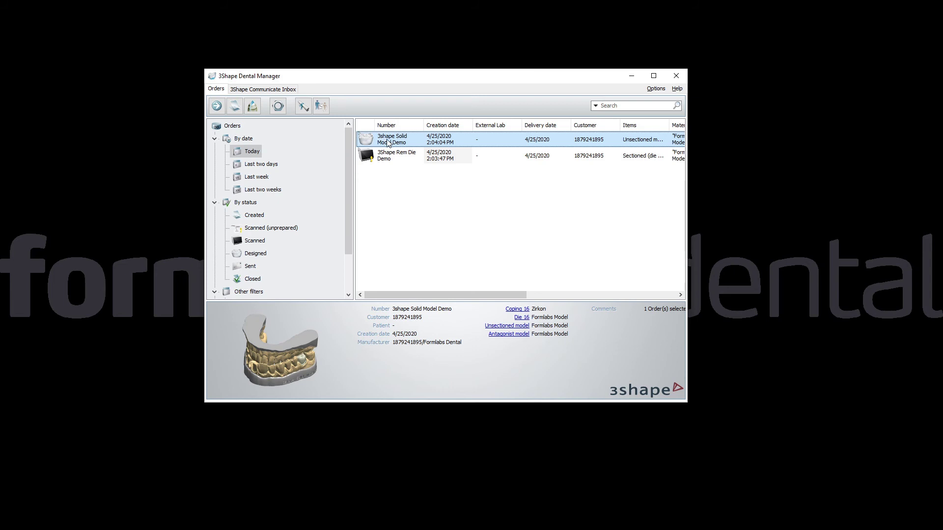
right_click(388, 142)
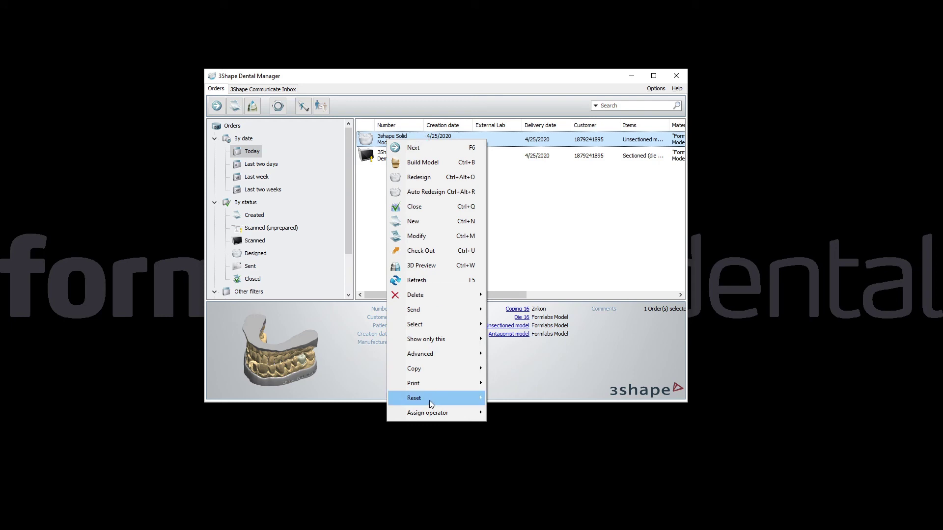
click(442, 360)
mouse_move(442, 360)
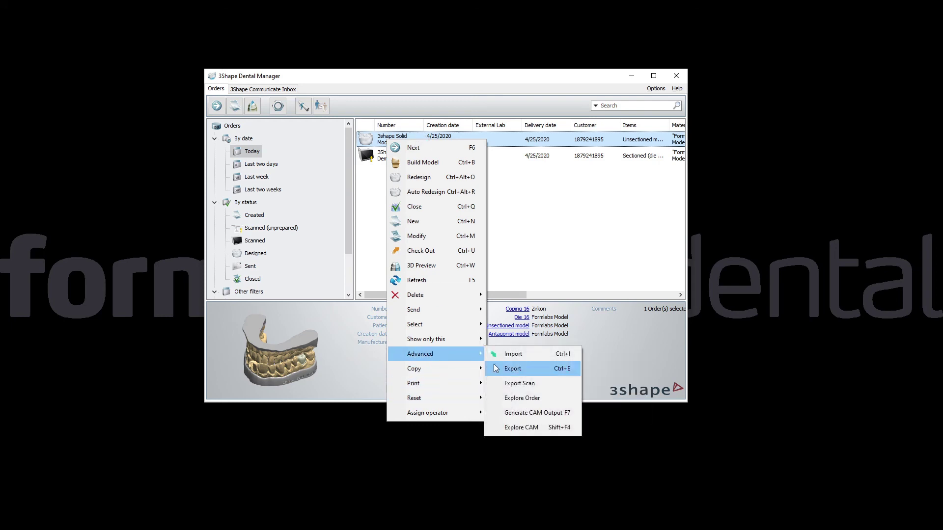
click(529, 412)
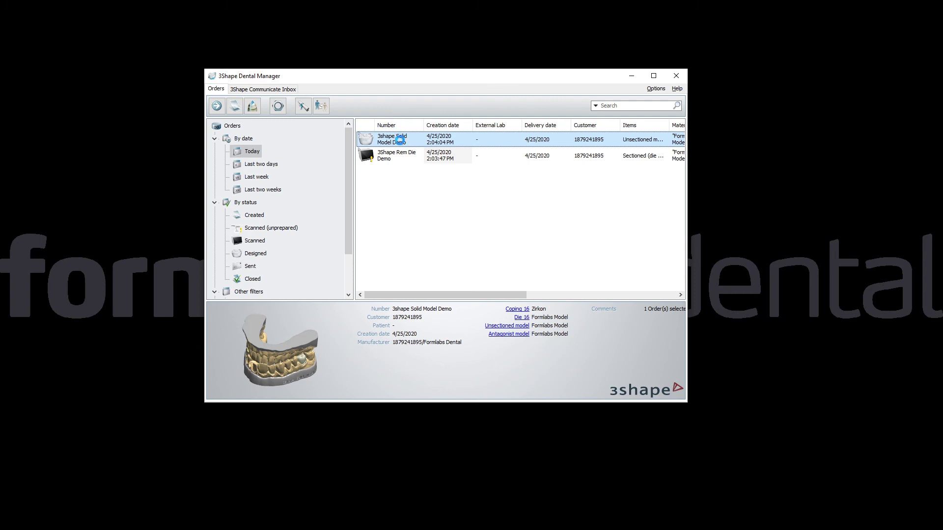
Open the order's CAM output folder with Advanced > Explore CAM
right_click(400, 141)
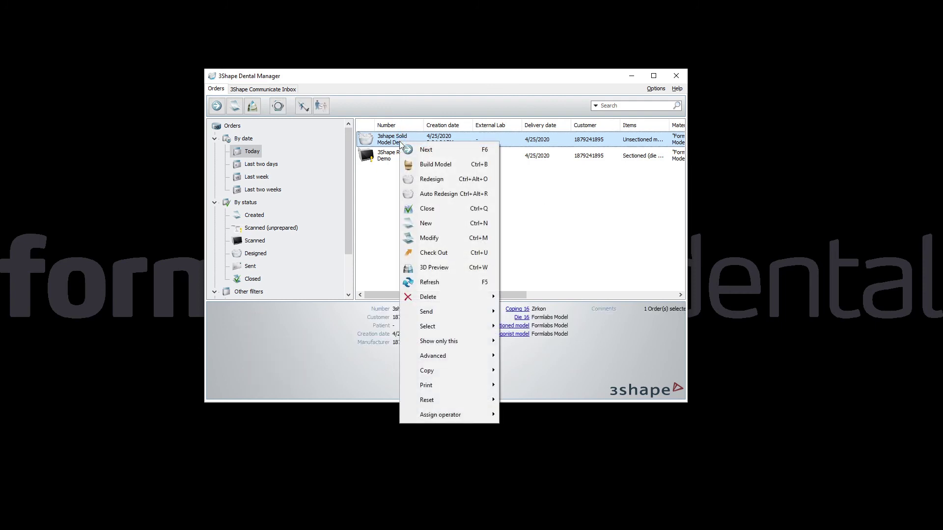
mouse_move(485, 358)
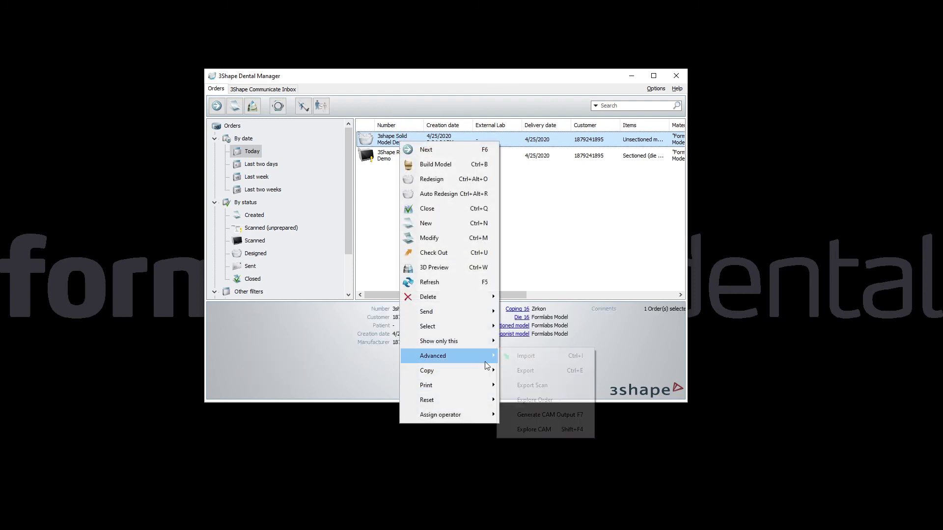
click(559, 429)
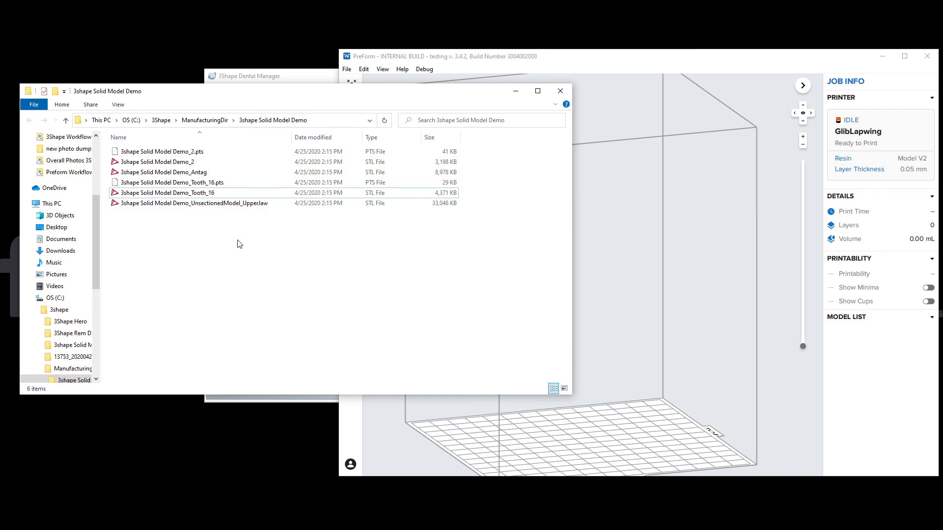
Check the sizes of the Tooth_16, Demo_2, Demo_Antag, Demo_Tooth_16, UnsectionedModel_UpperJaw STLs and Tooth_16.pts
click(207, 196)
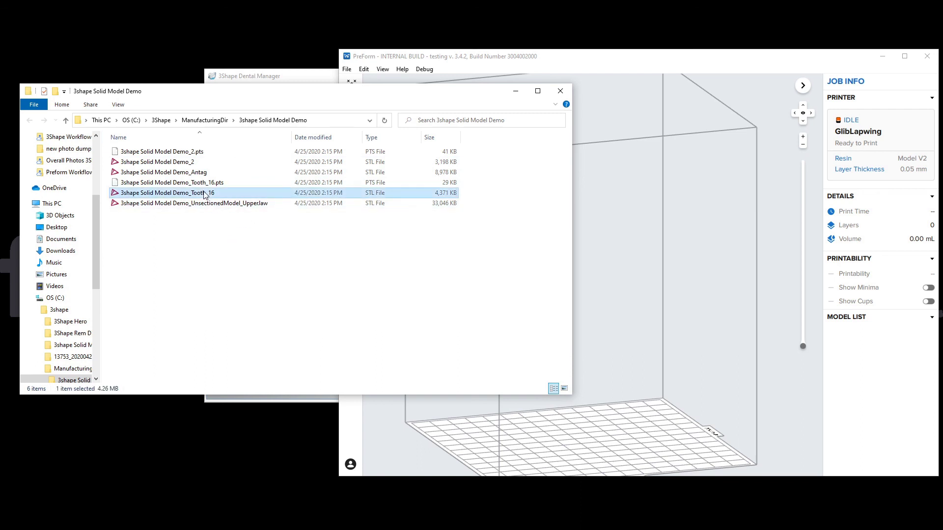
click(182, 163)
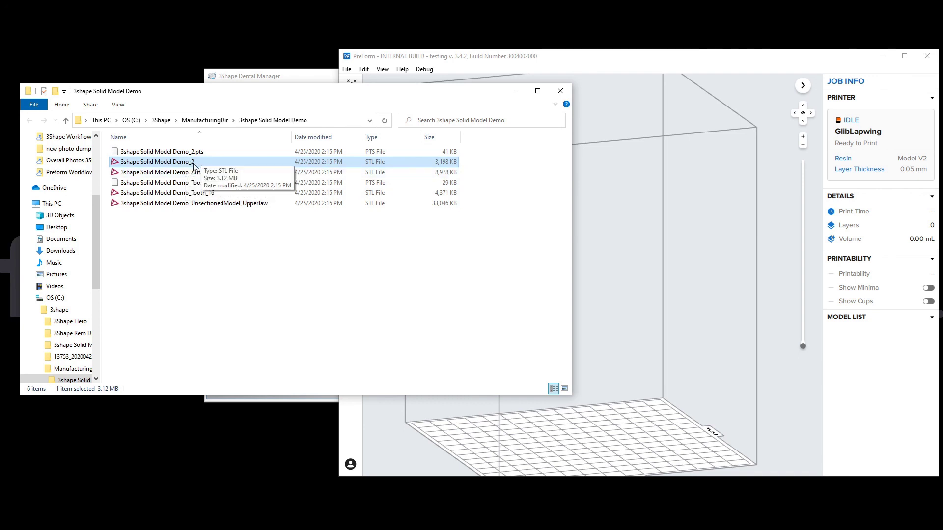
click(199, 172)
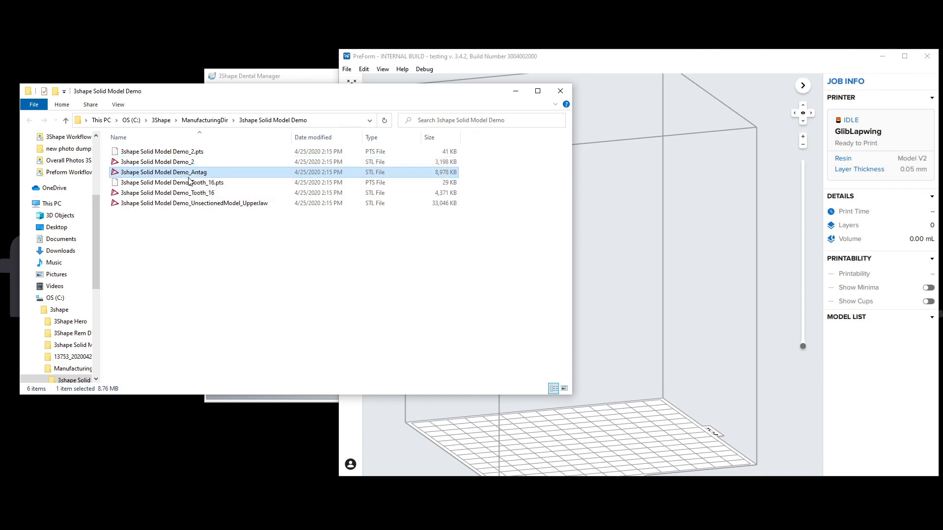
click(209, 194)
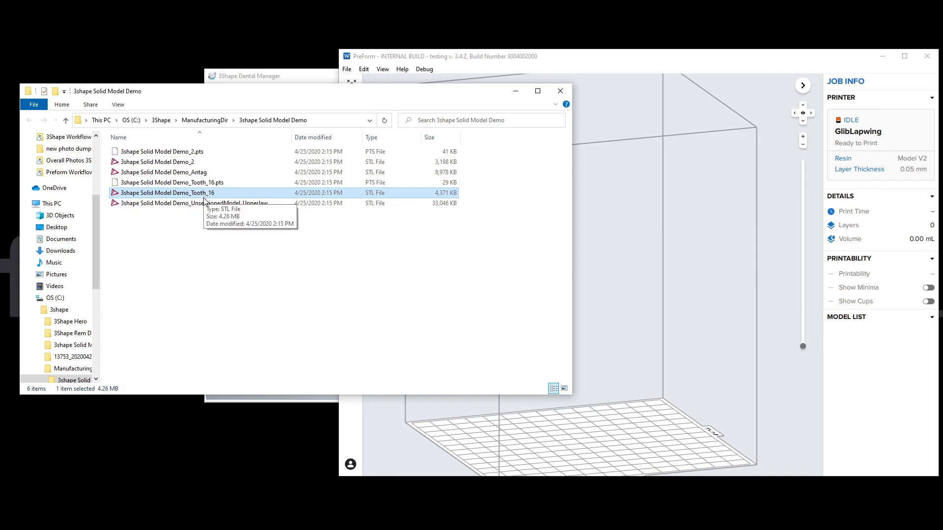
click(207, 204)
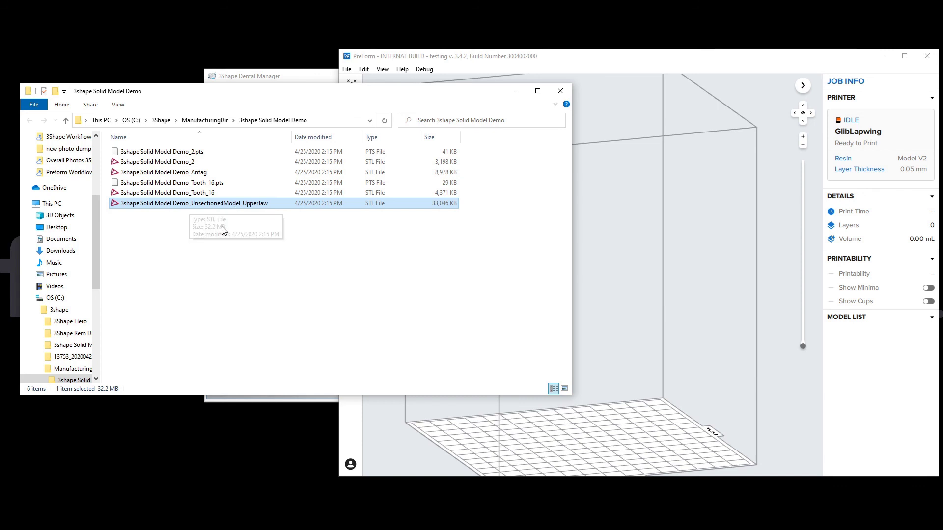
click(214, 187)
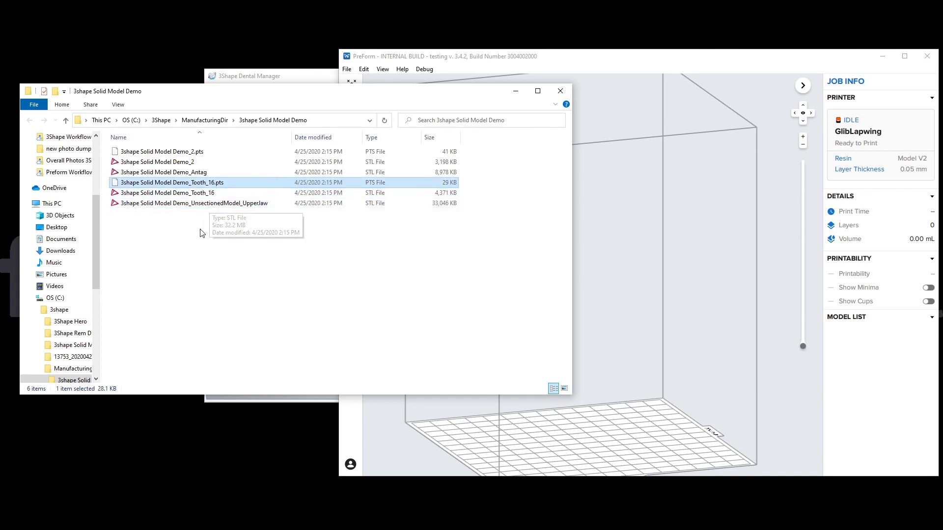
Drag the Antag, Tooth_16 and UnsectionedModel_UpperJaw STLs onto PreForm's build platform and zoom in
click(696, 193)
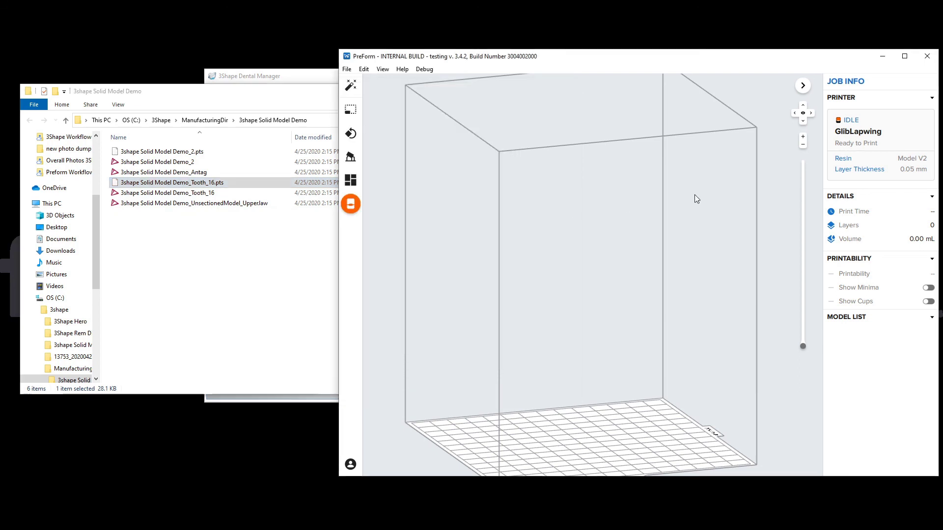
click(250, 281)
drag(212, 229, 672, 278)
ctrl+click(134, 173)
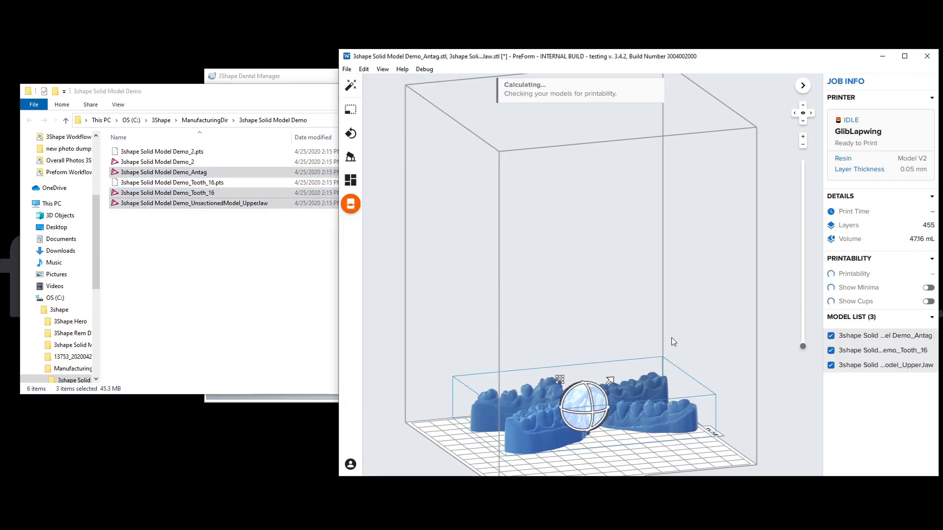
right_drag(638, 364, 596, 363)
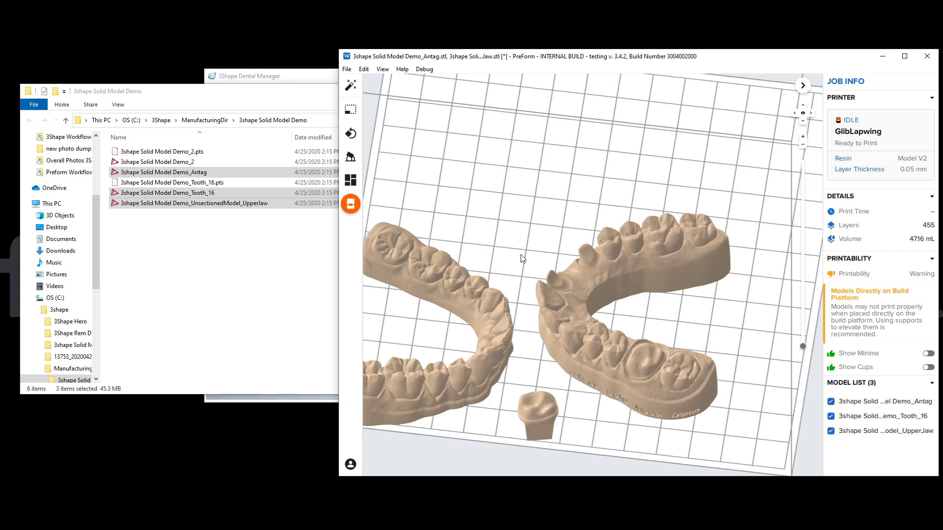
scroll(523, 273, up, 2)
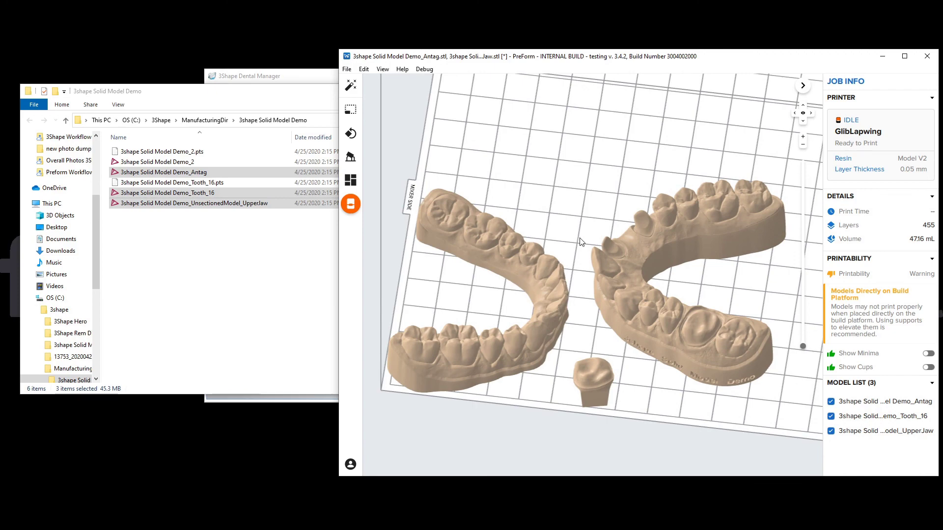